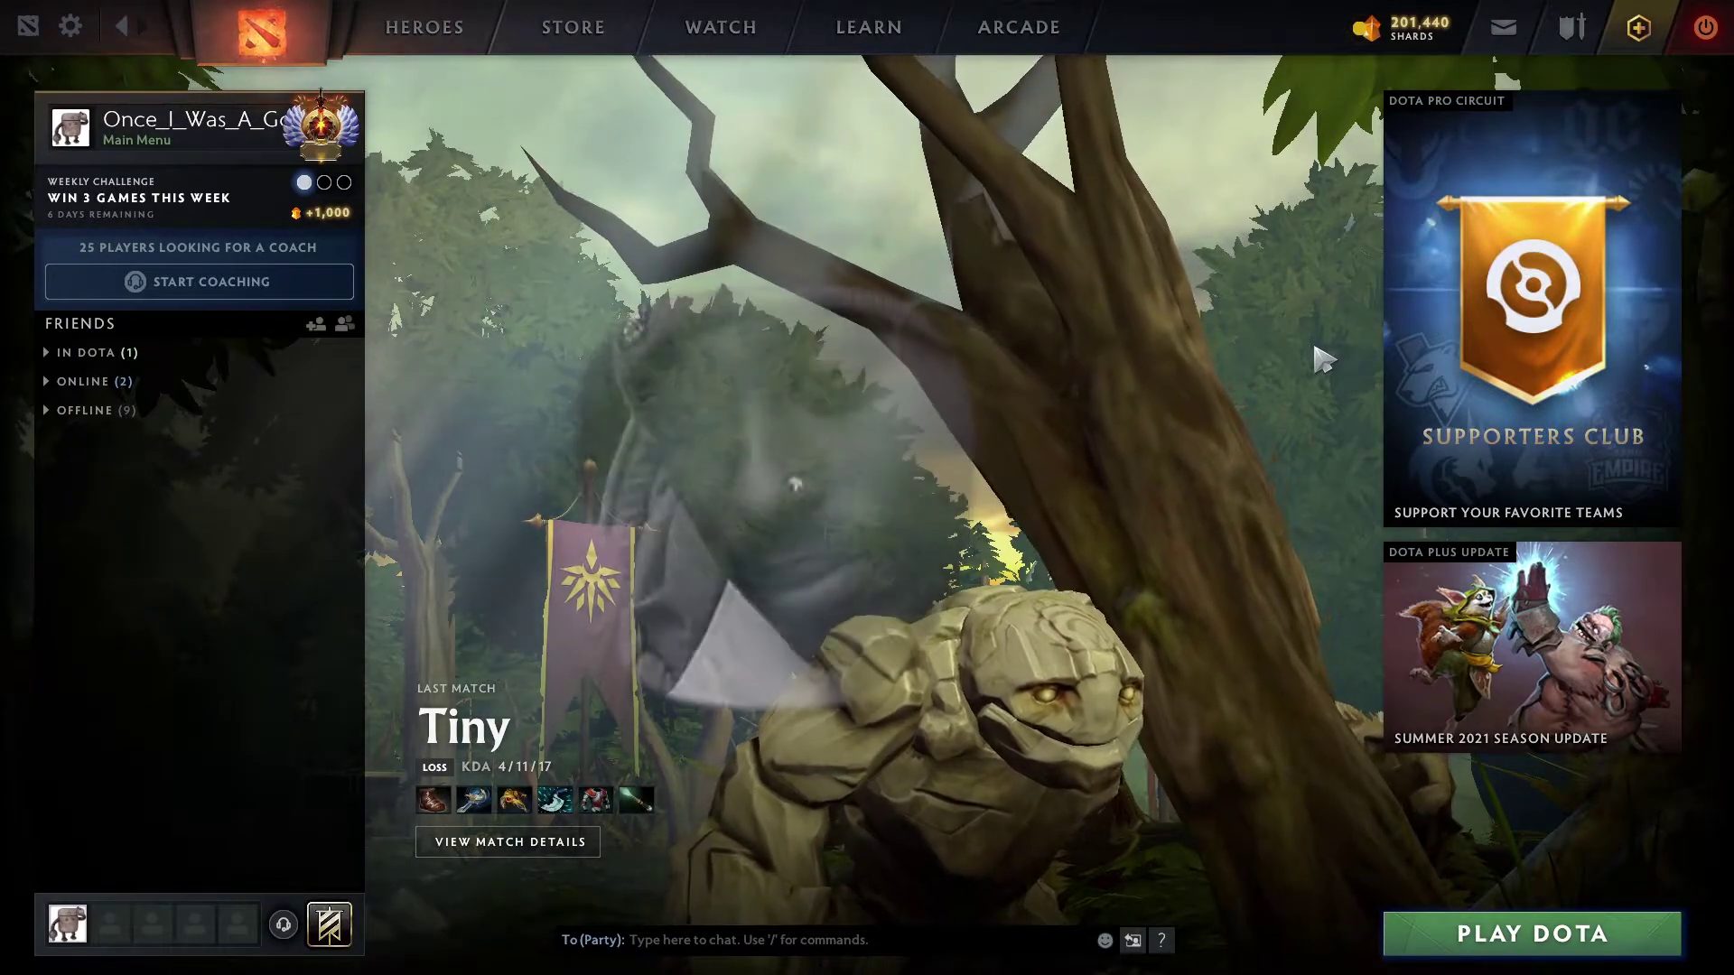
- Open Dota 2's Video settings showing High textures, Low effects, shadows Off and 100% render quality
{"action": "left_click", "coordinate": [72, 27]}
{"action": "left_click", "coordinate": [643, 98]}
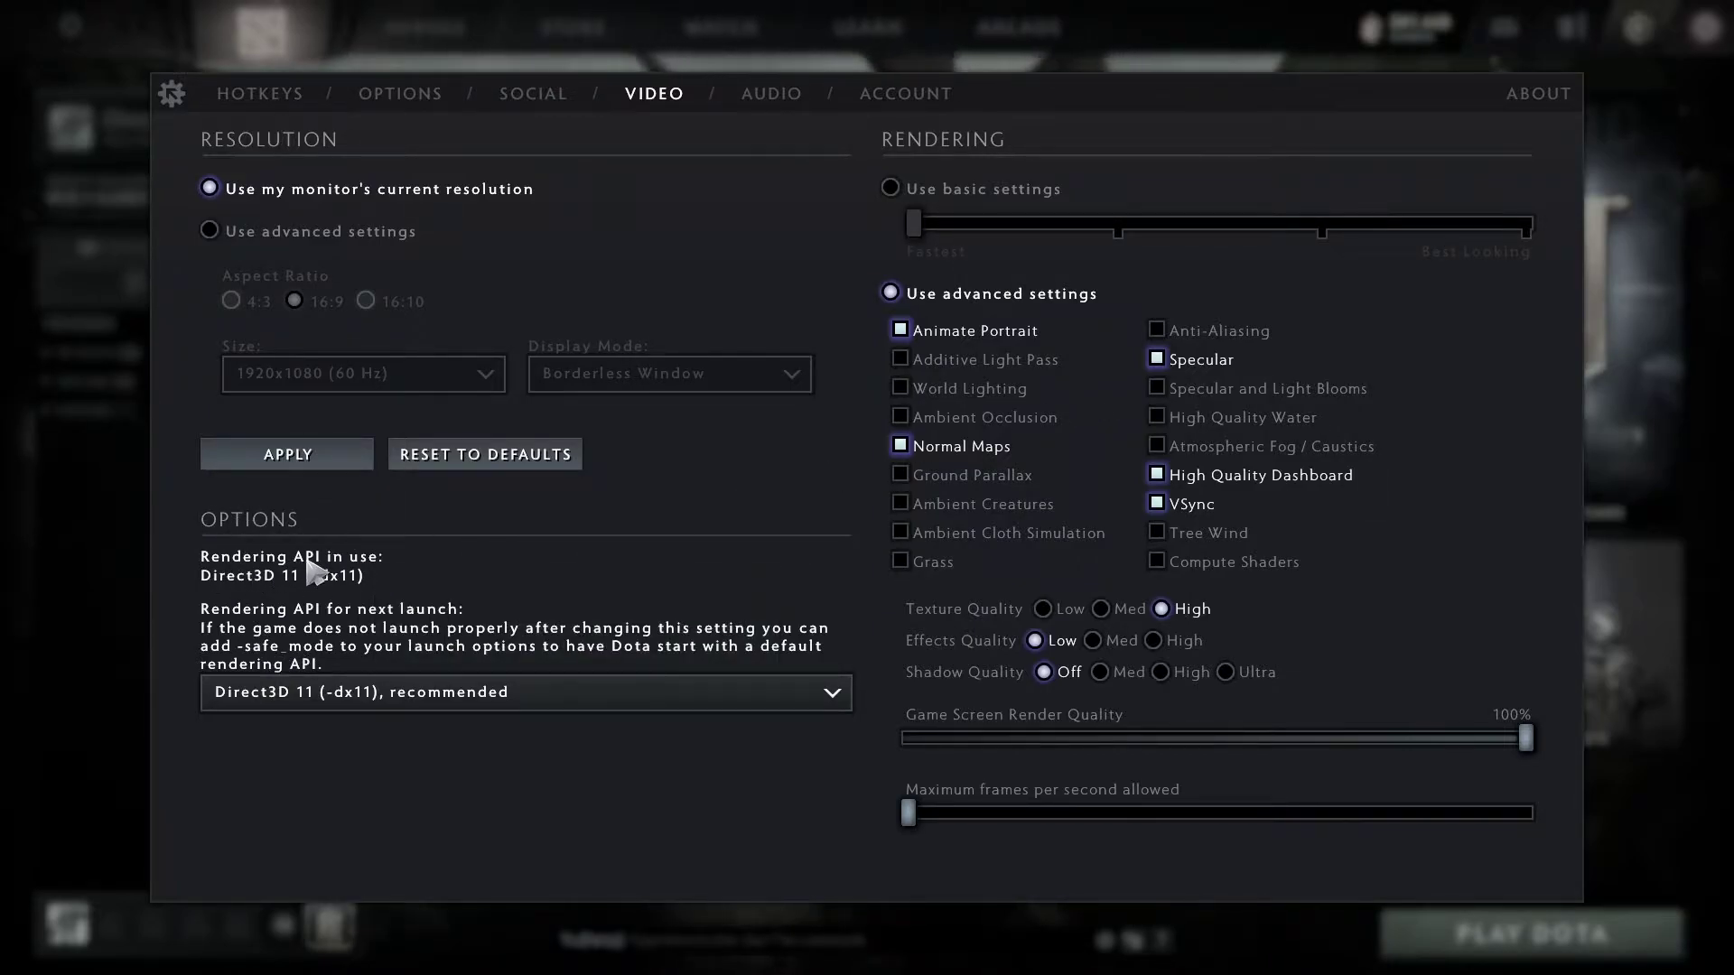
{"action": "mouse_move", "coordinate": [431, 705]}
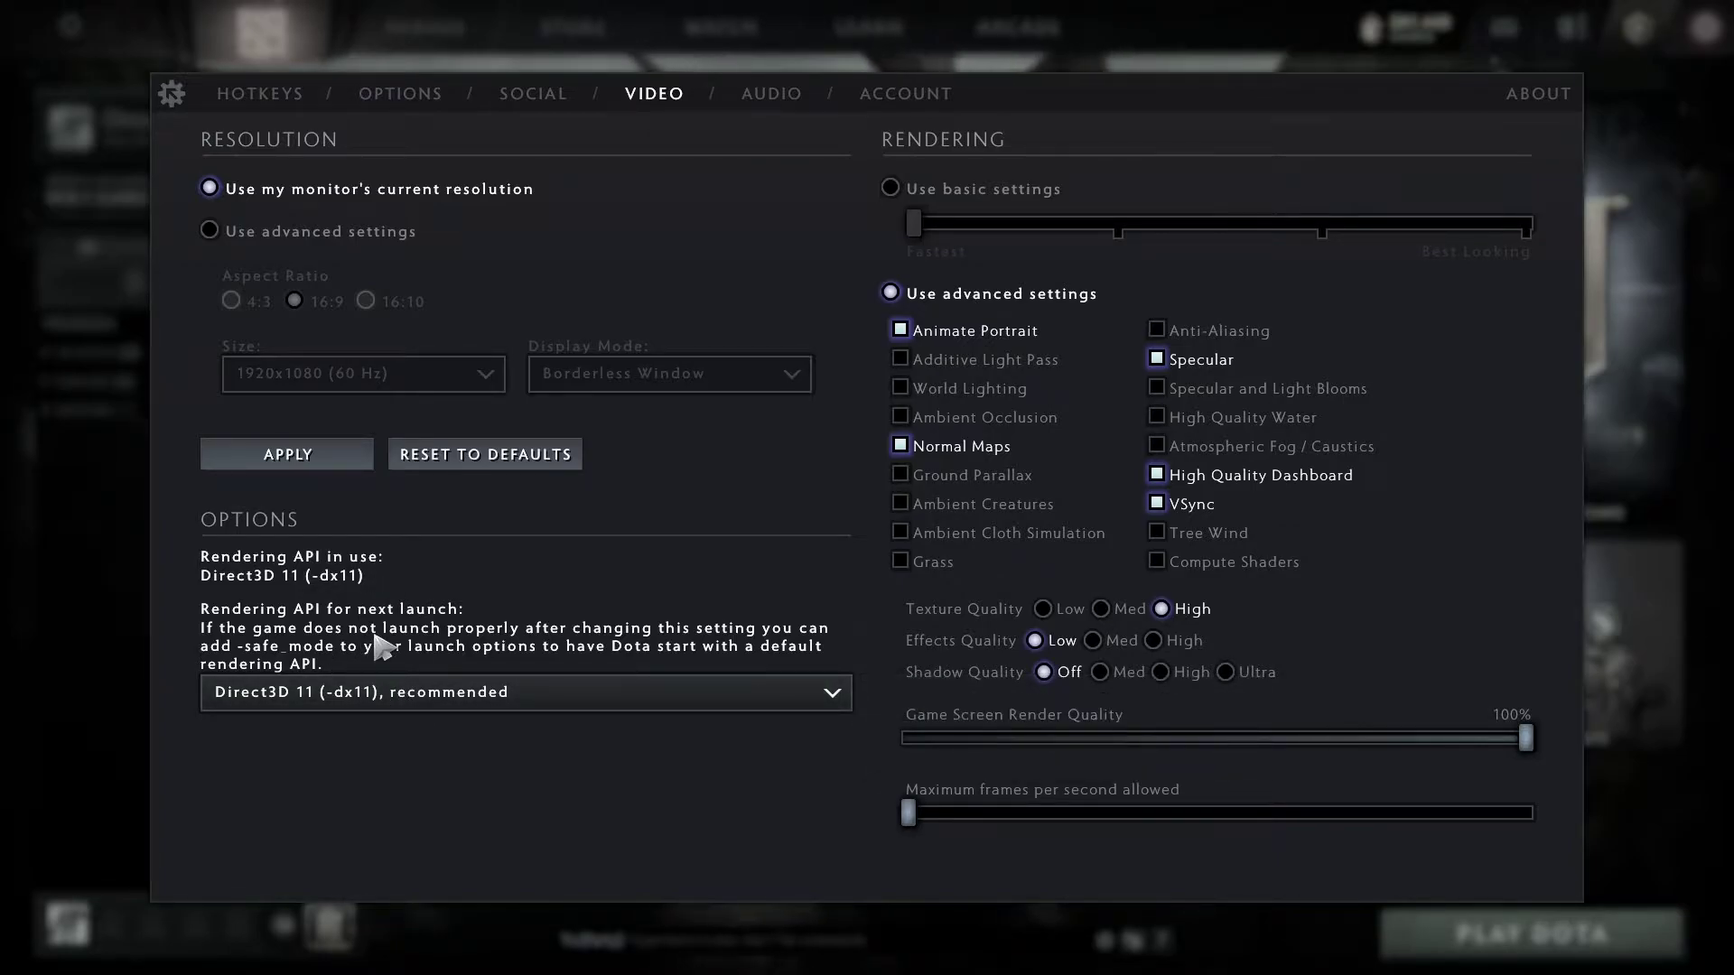
{"action": "mouse_move", "coordinate": [230, 700]}
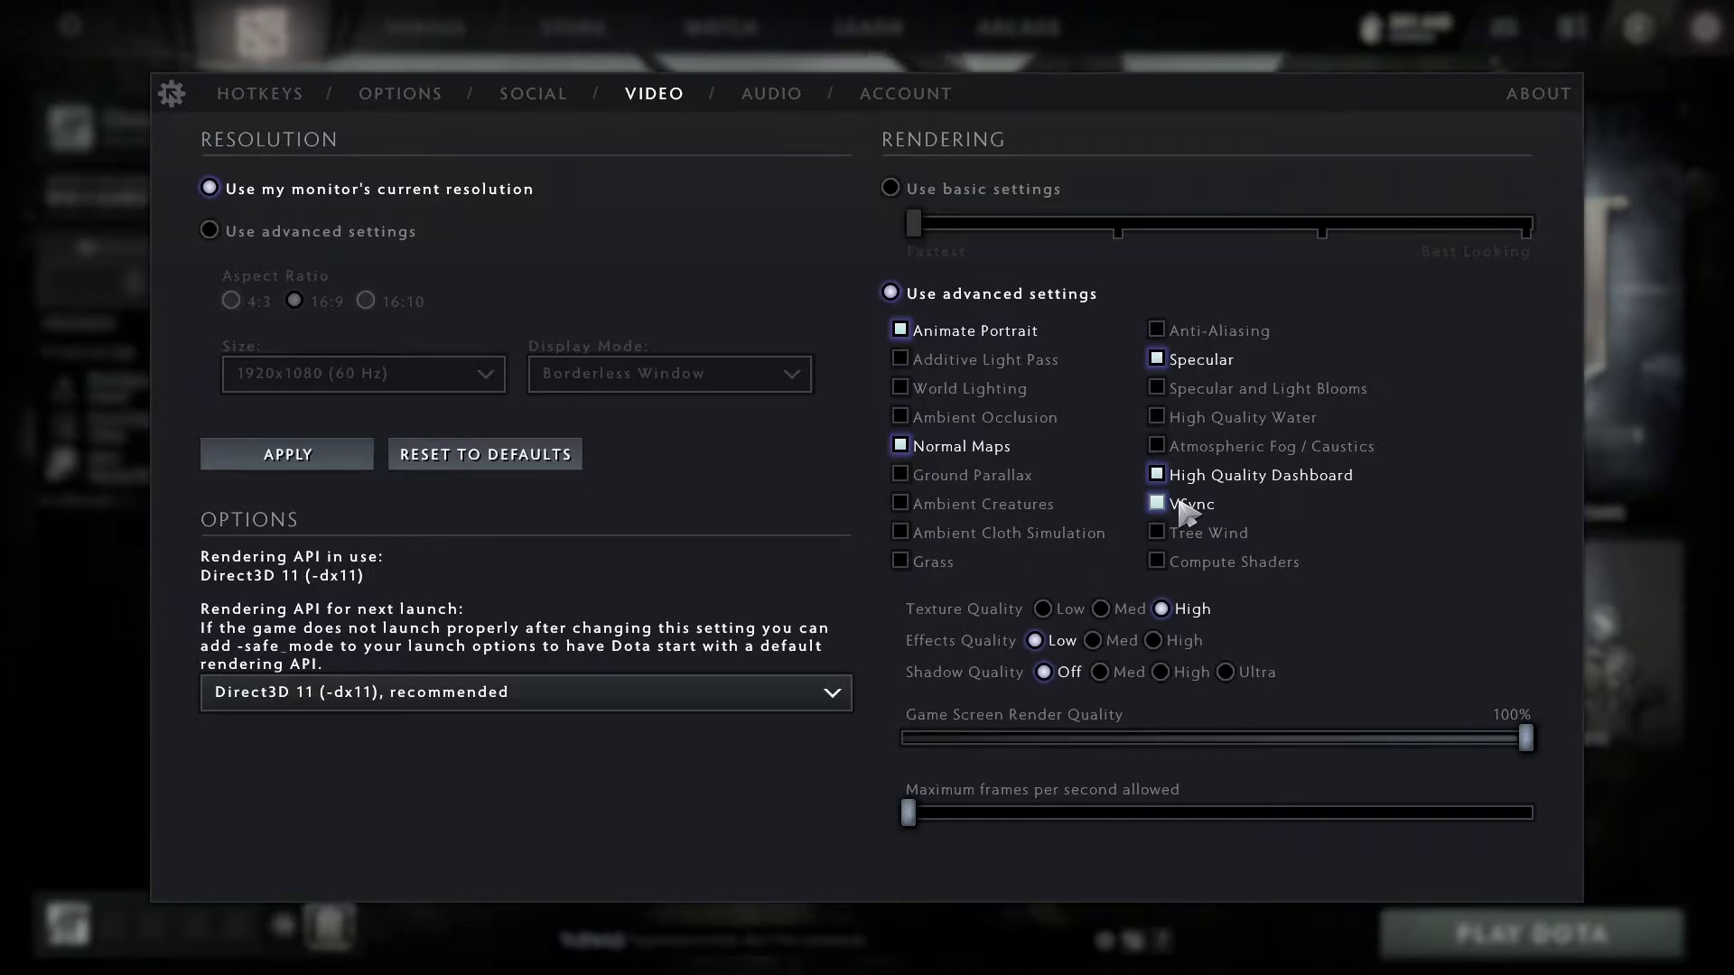
- Switch VSync off in Dota 2's advanced rendering options
{"action": "left_click", "coordinate": [1165, 509]}
{"action": "left_click", "coordinate": [1165, 509]}
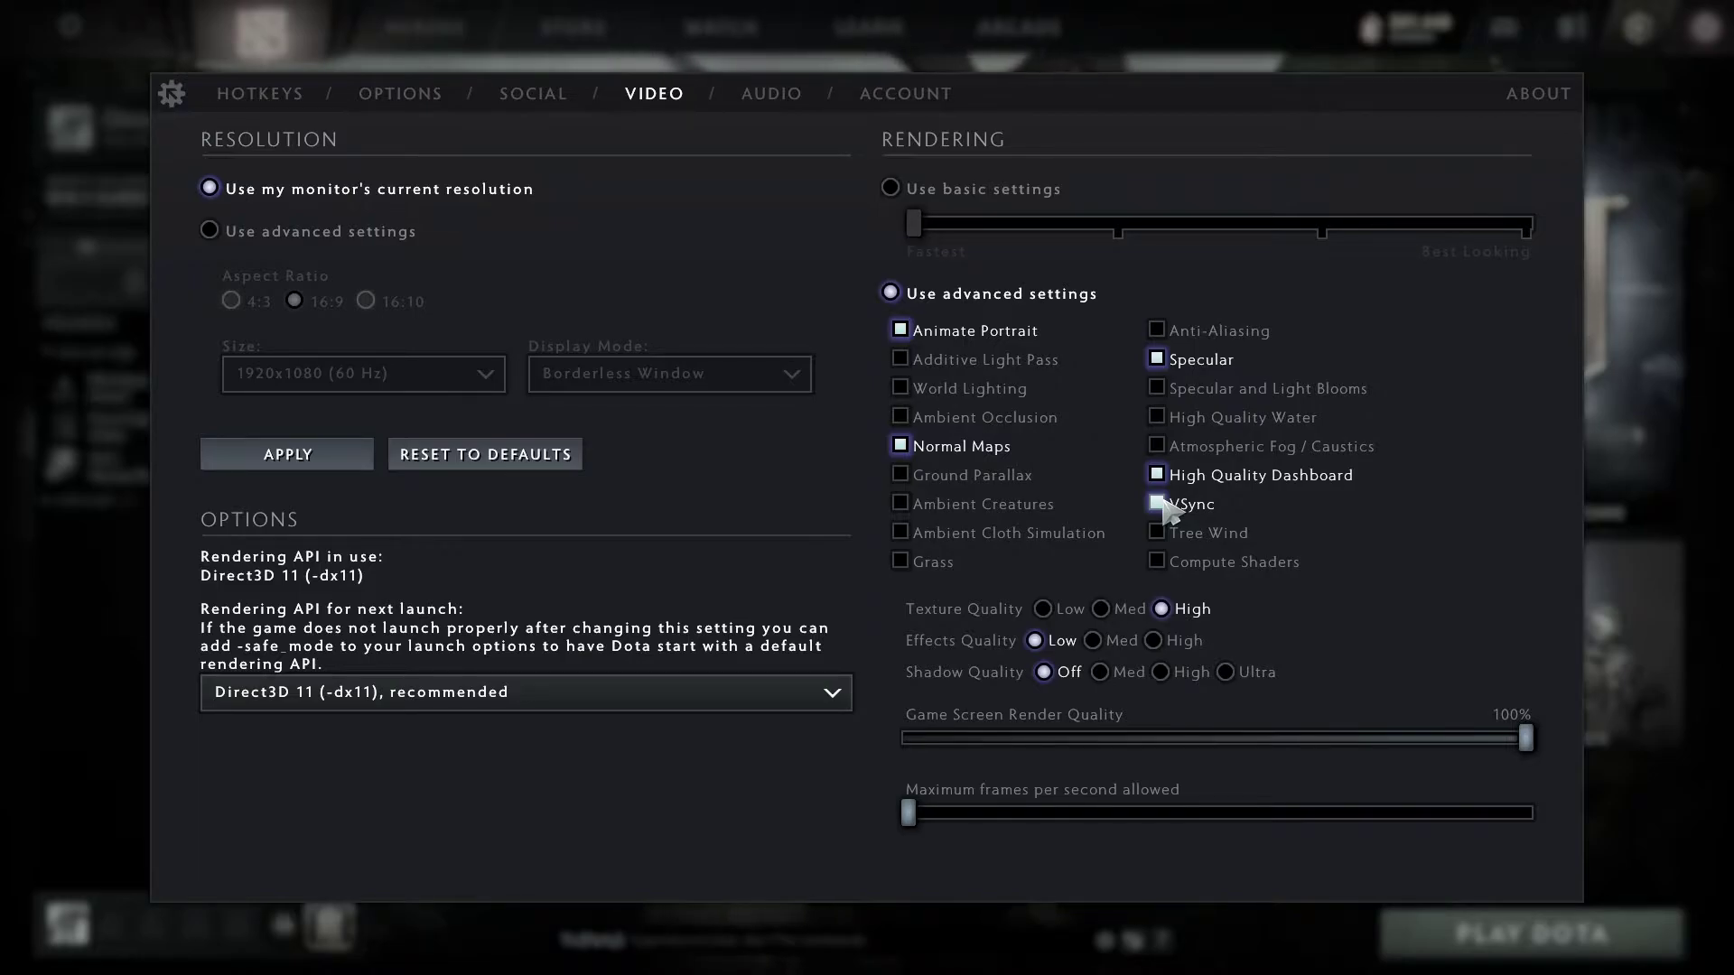
{"action": "left_click", "coordinate": [1165, 506]}
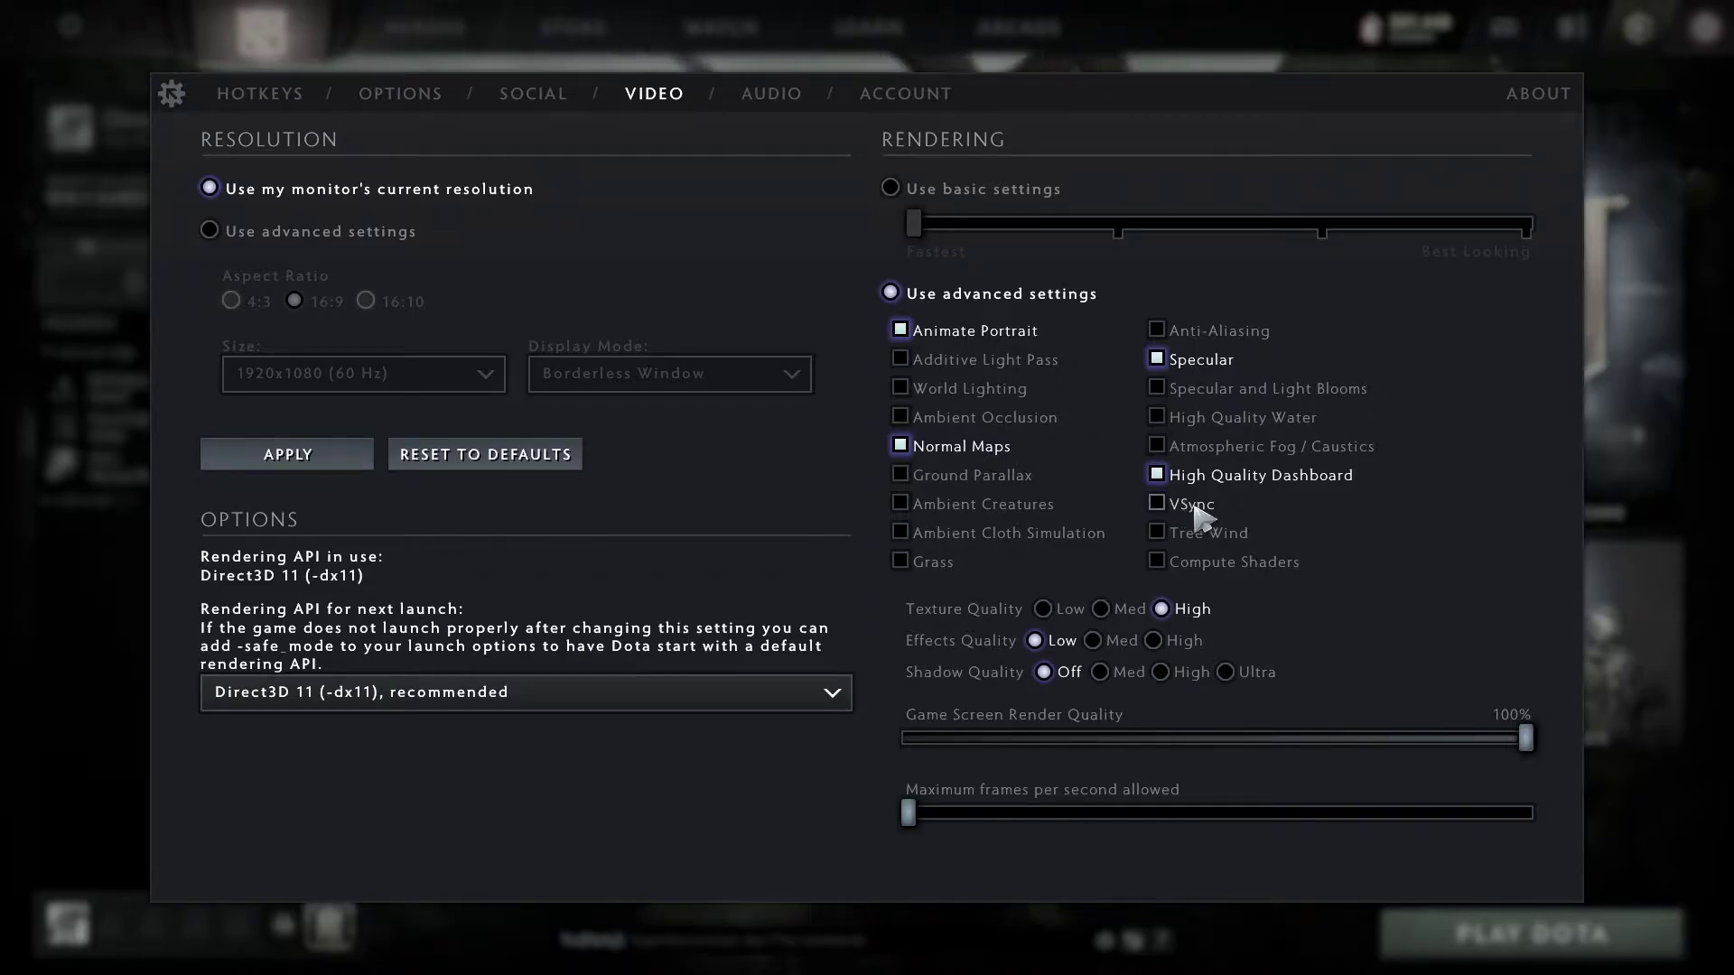
{"action": "mouse_move", "coordinate": [959, 800]}
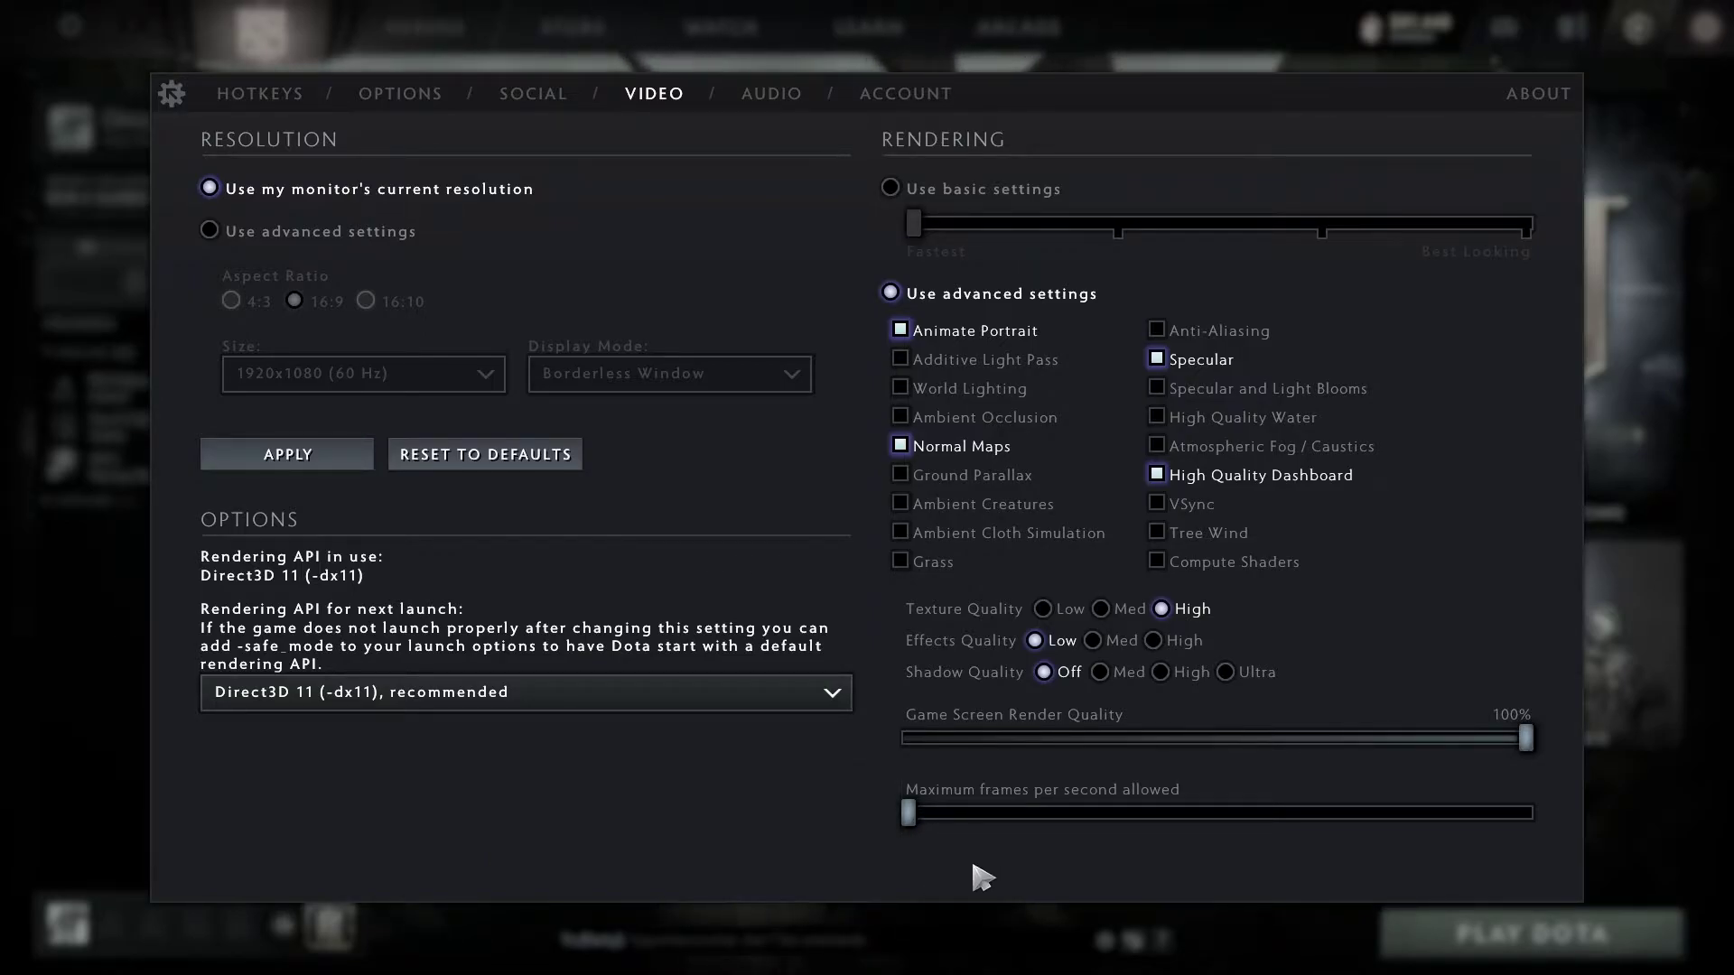
- Cap maximum FPS at 60, re-enable VSync, and keep Texture Quality at High
{"action": "left_click_drag", "start_coordinate": [912, 815], "coordinate": [883, 853]}
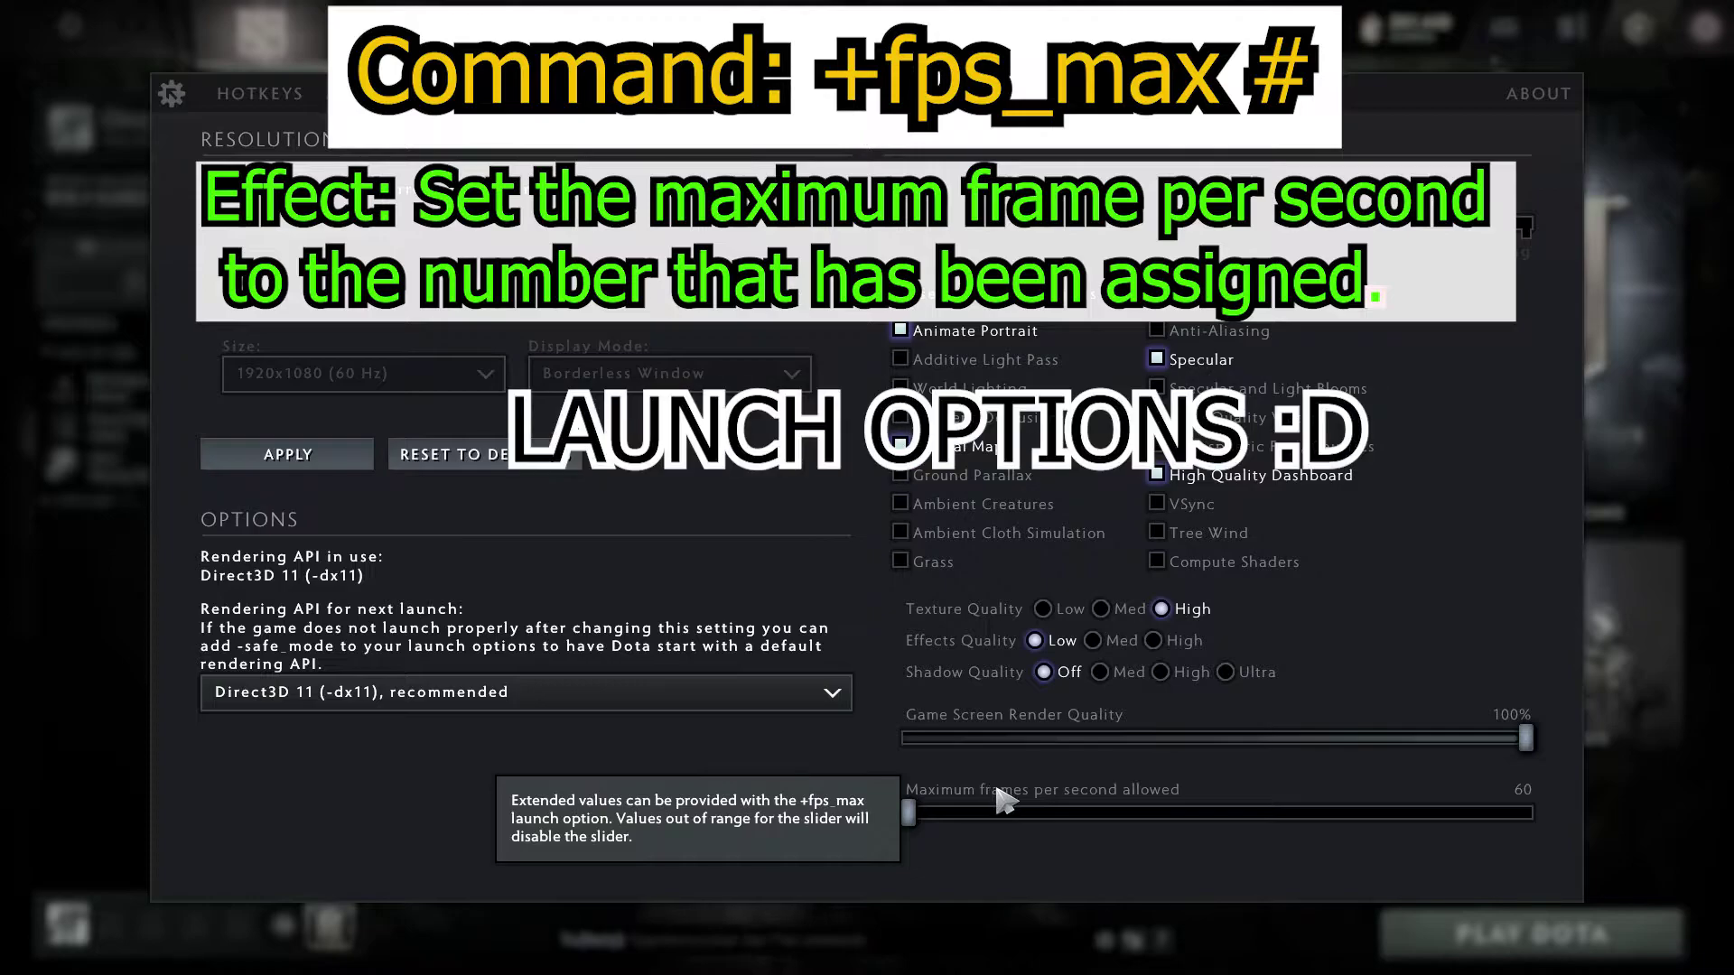
{"action": "left_click", "coordinate": [1157, 504]}
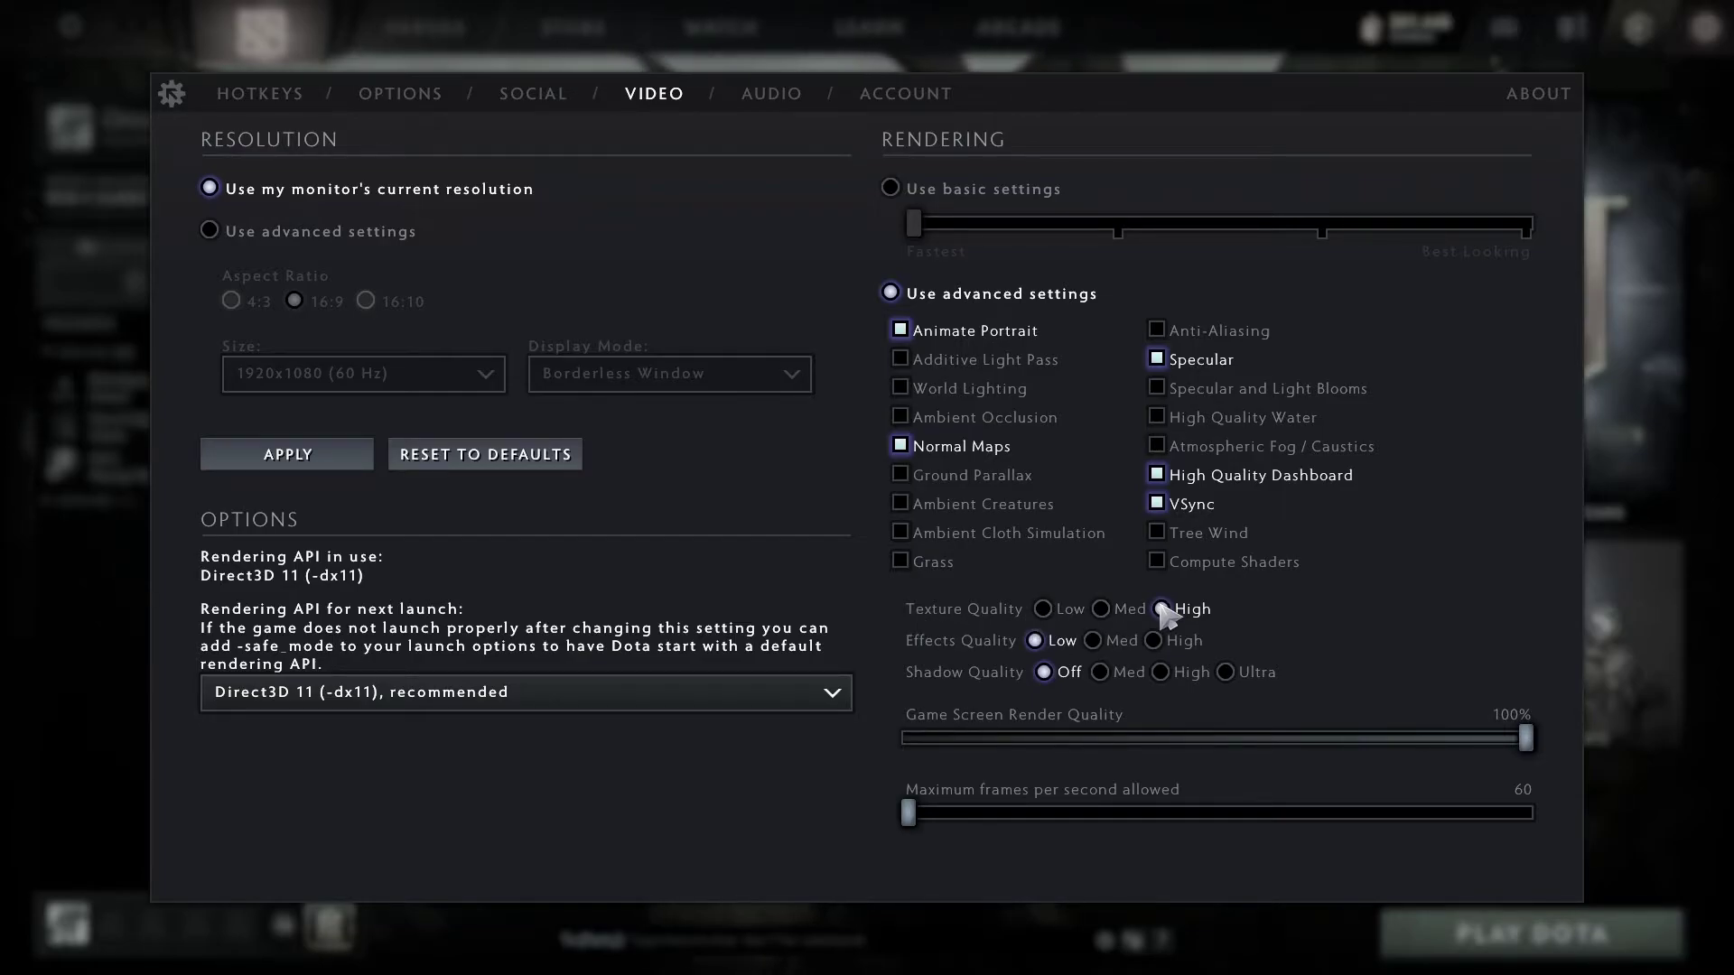
{"action": "left_click", "coordinate": [1105, 609]}
{"action": "left_click", "coordinate": [1189, 609]}
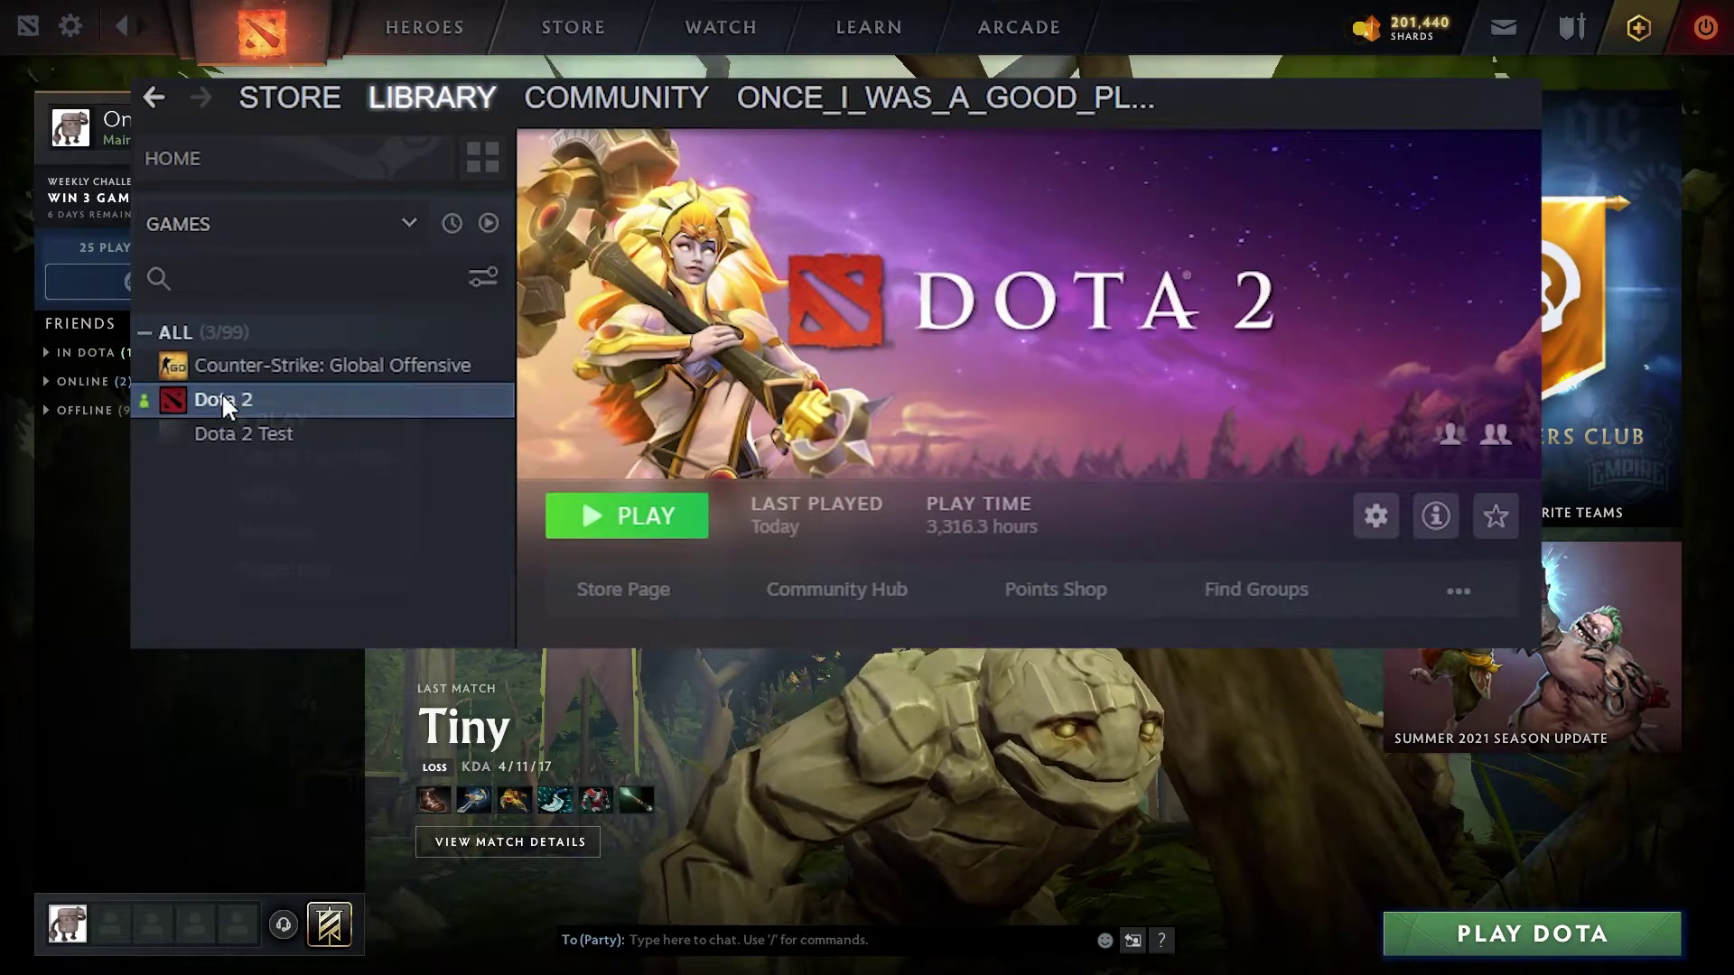
{"action": "right_click", "coordinate": [224, 402]}
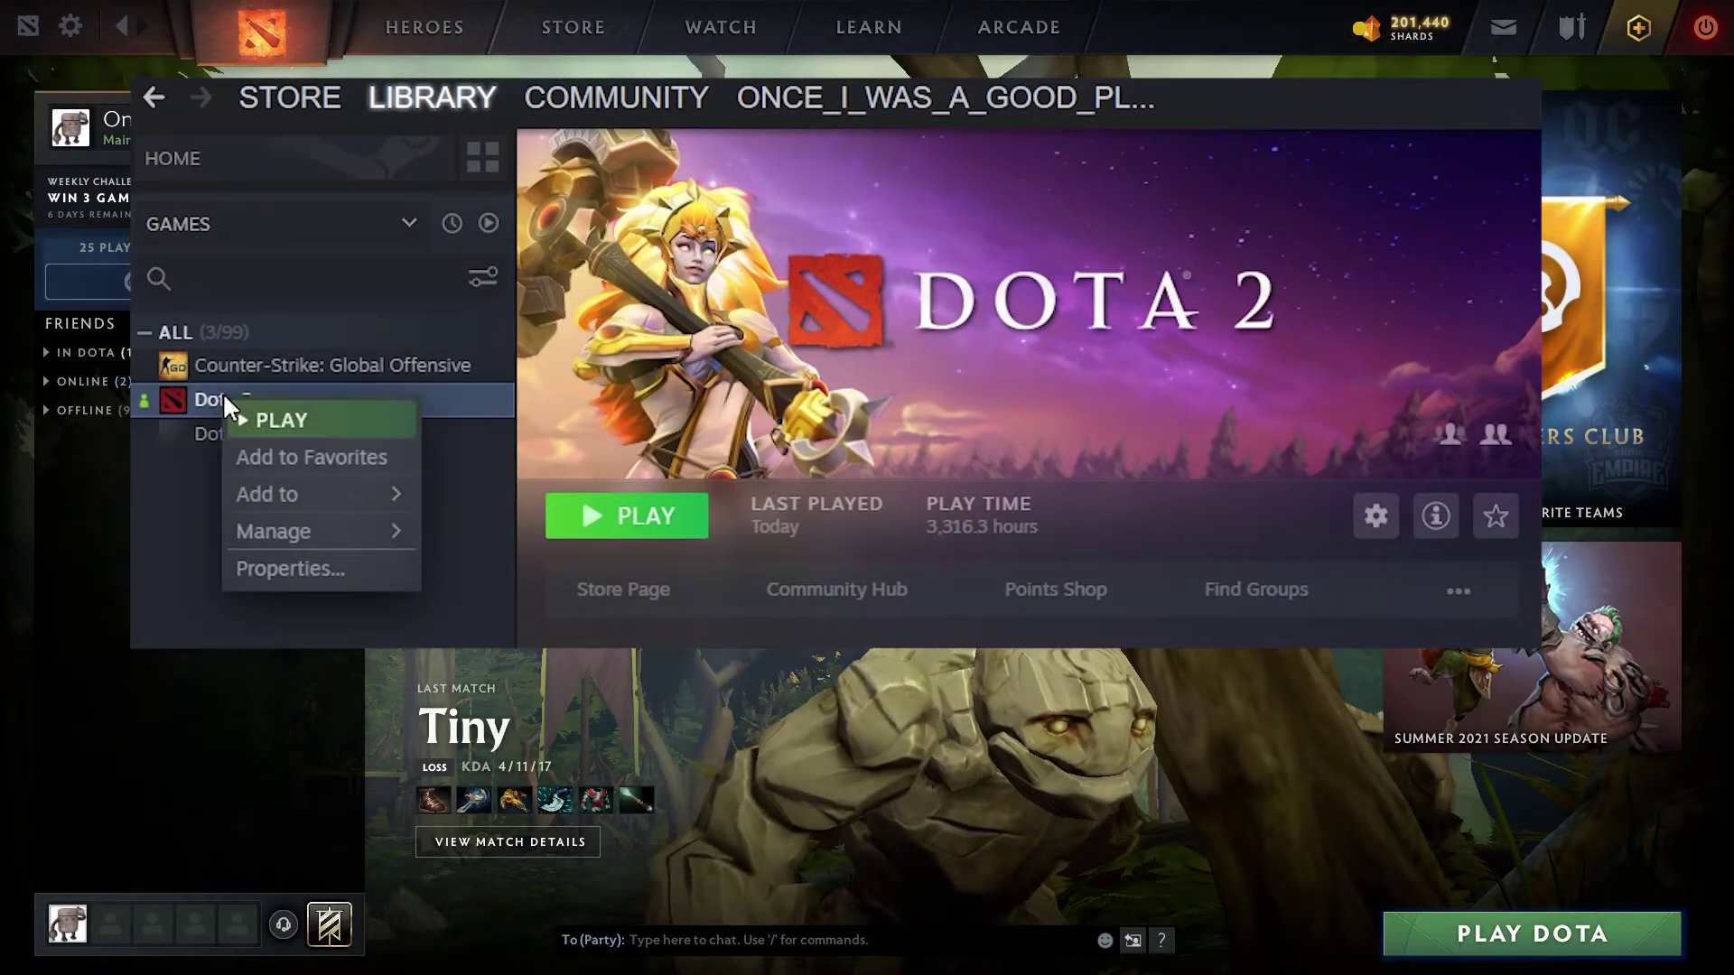
{"action": "left_click", "coordinate": [259, 570]}
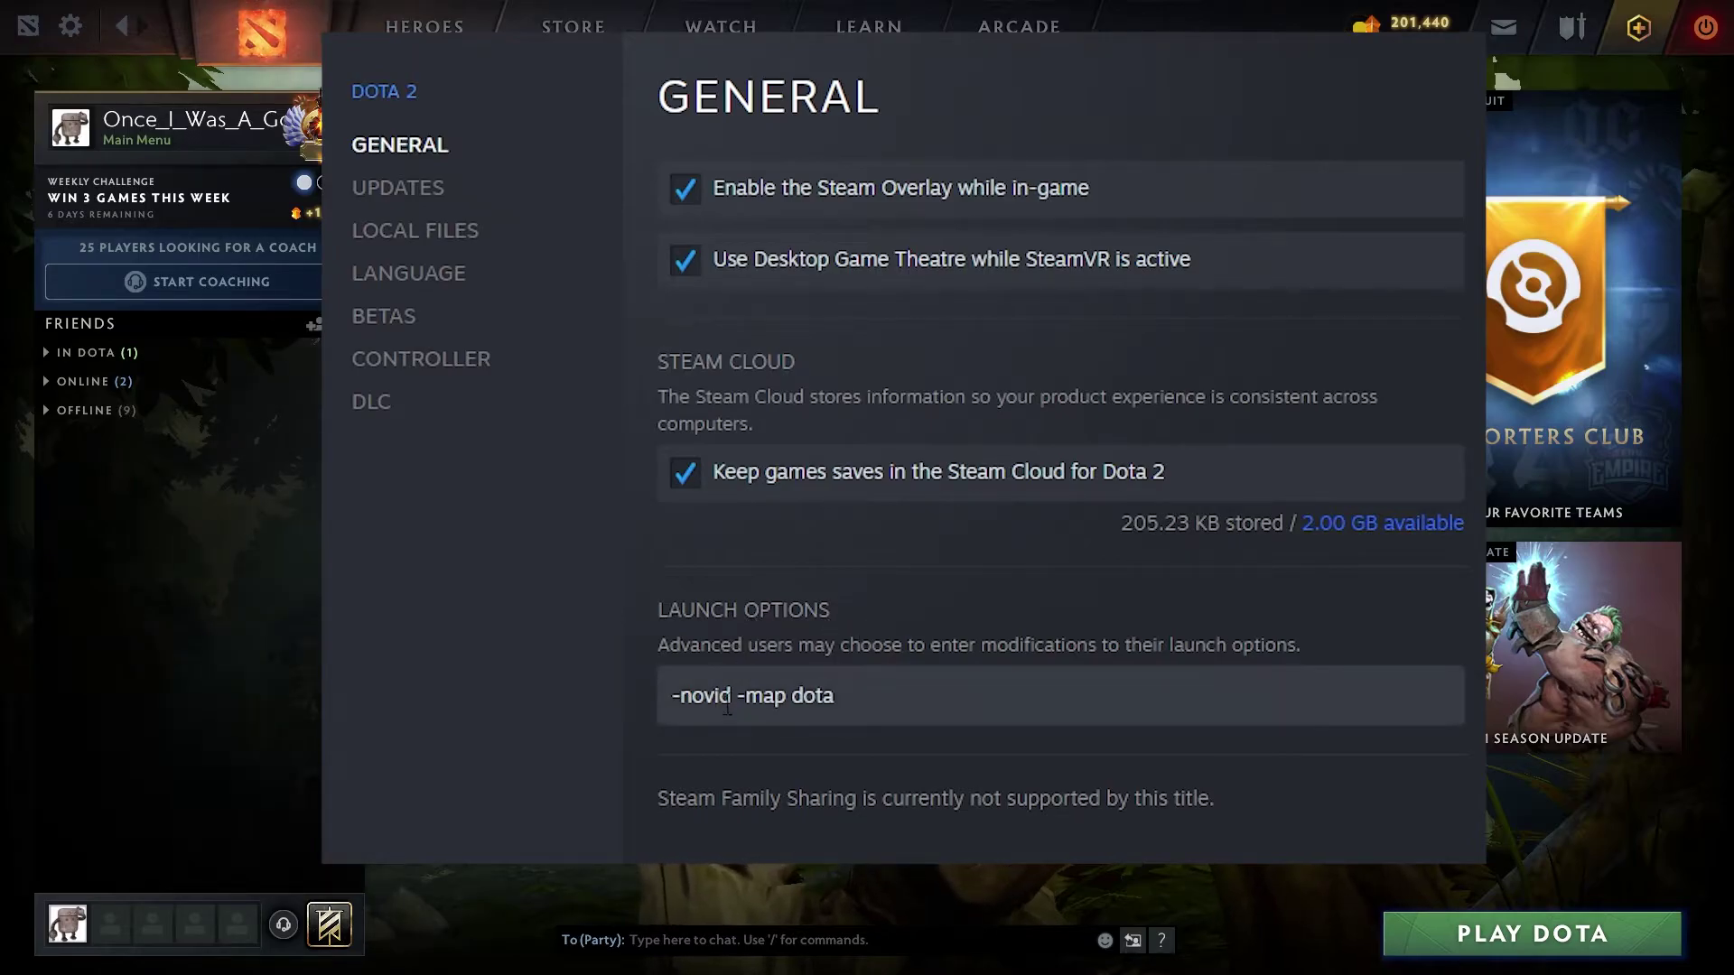
{"action": "left_click_drag", "start_coordinate": [733, 695], "coordinate": [671, 699]}
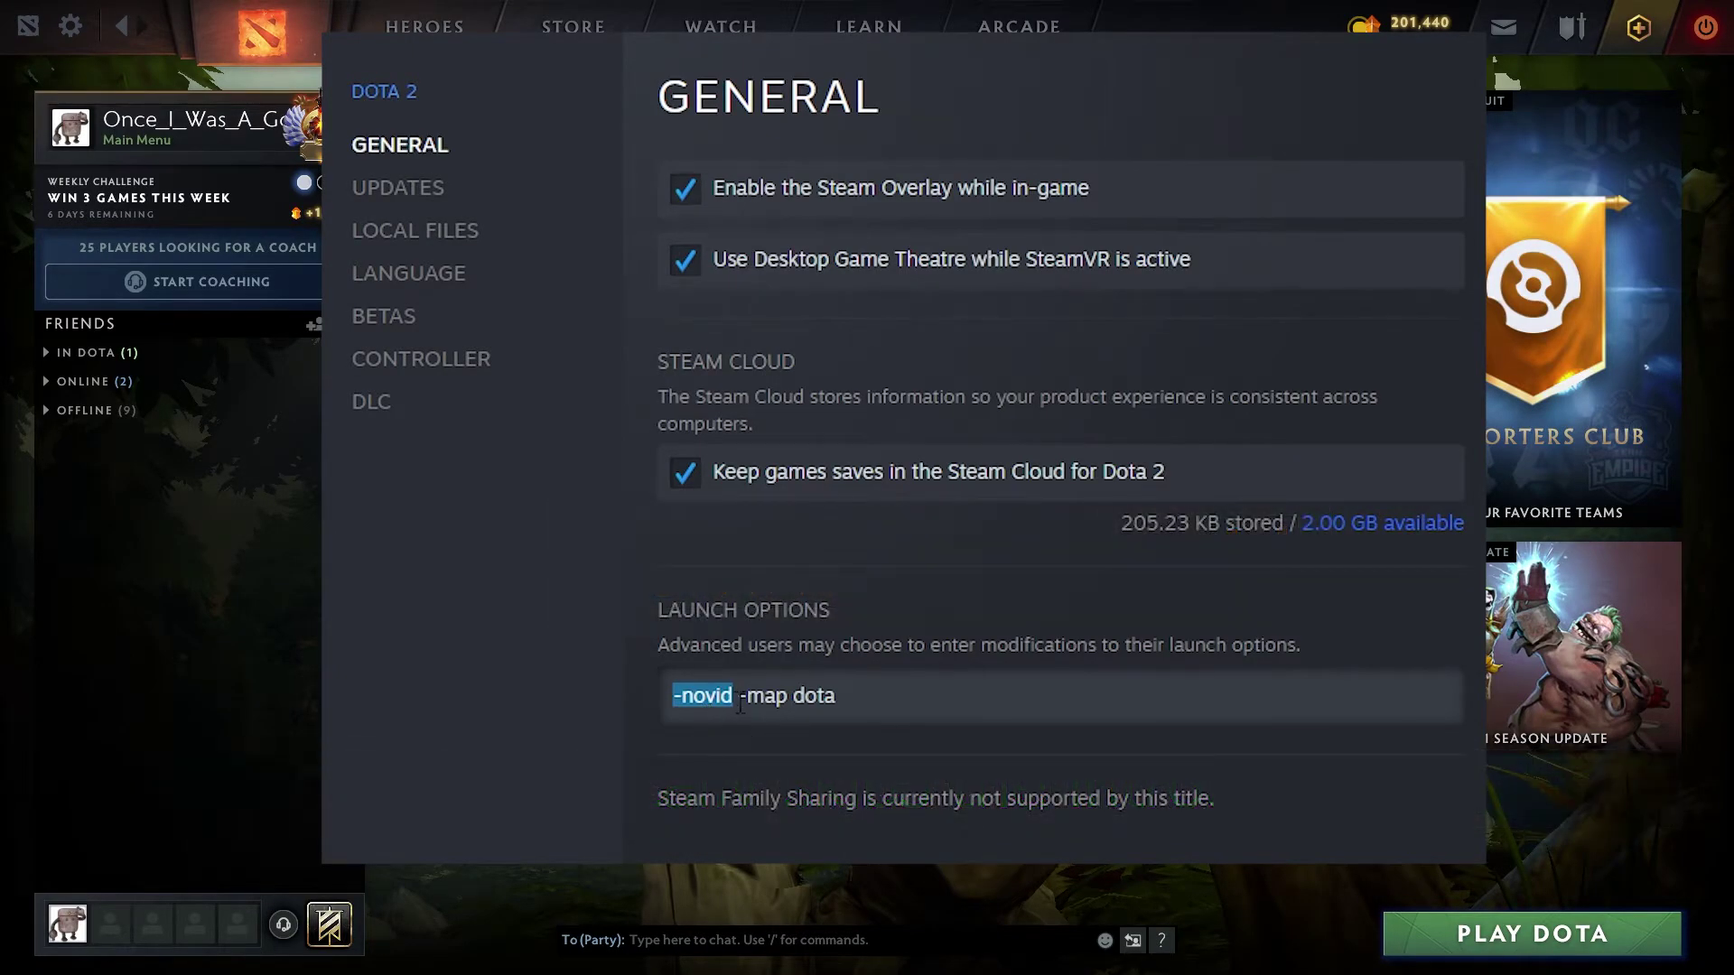
{"action": "left_click", "coordinate": [738, 706]}
{"action": "left_click_drag", "start_coordinate": [759, 707], "coordinate": [858, 695]}
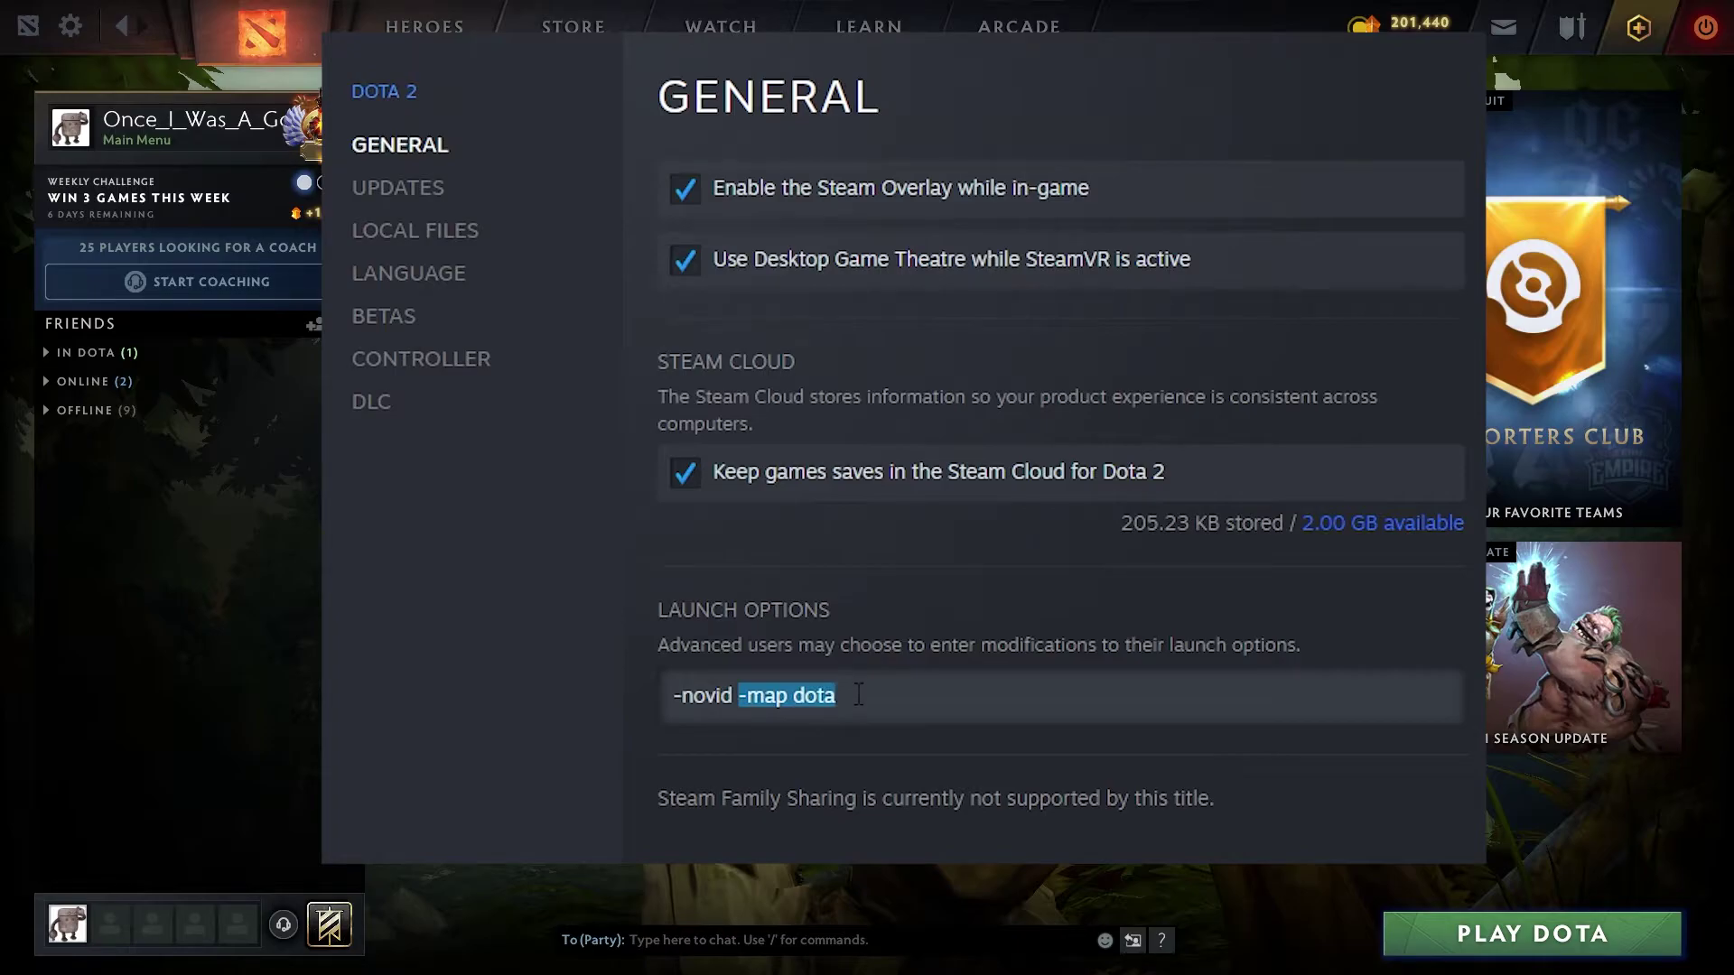
{"action": "left_click", "coordinate": [858, 696]}
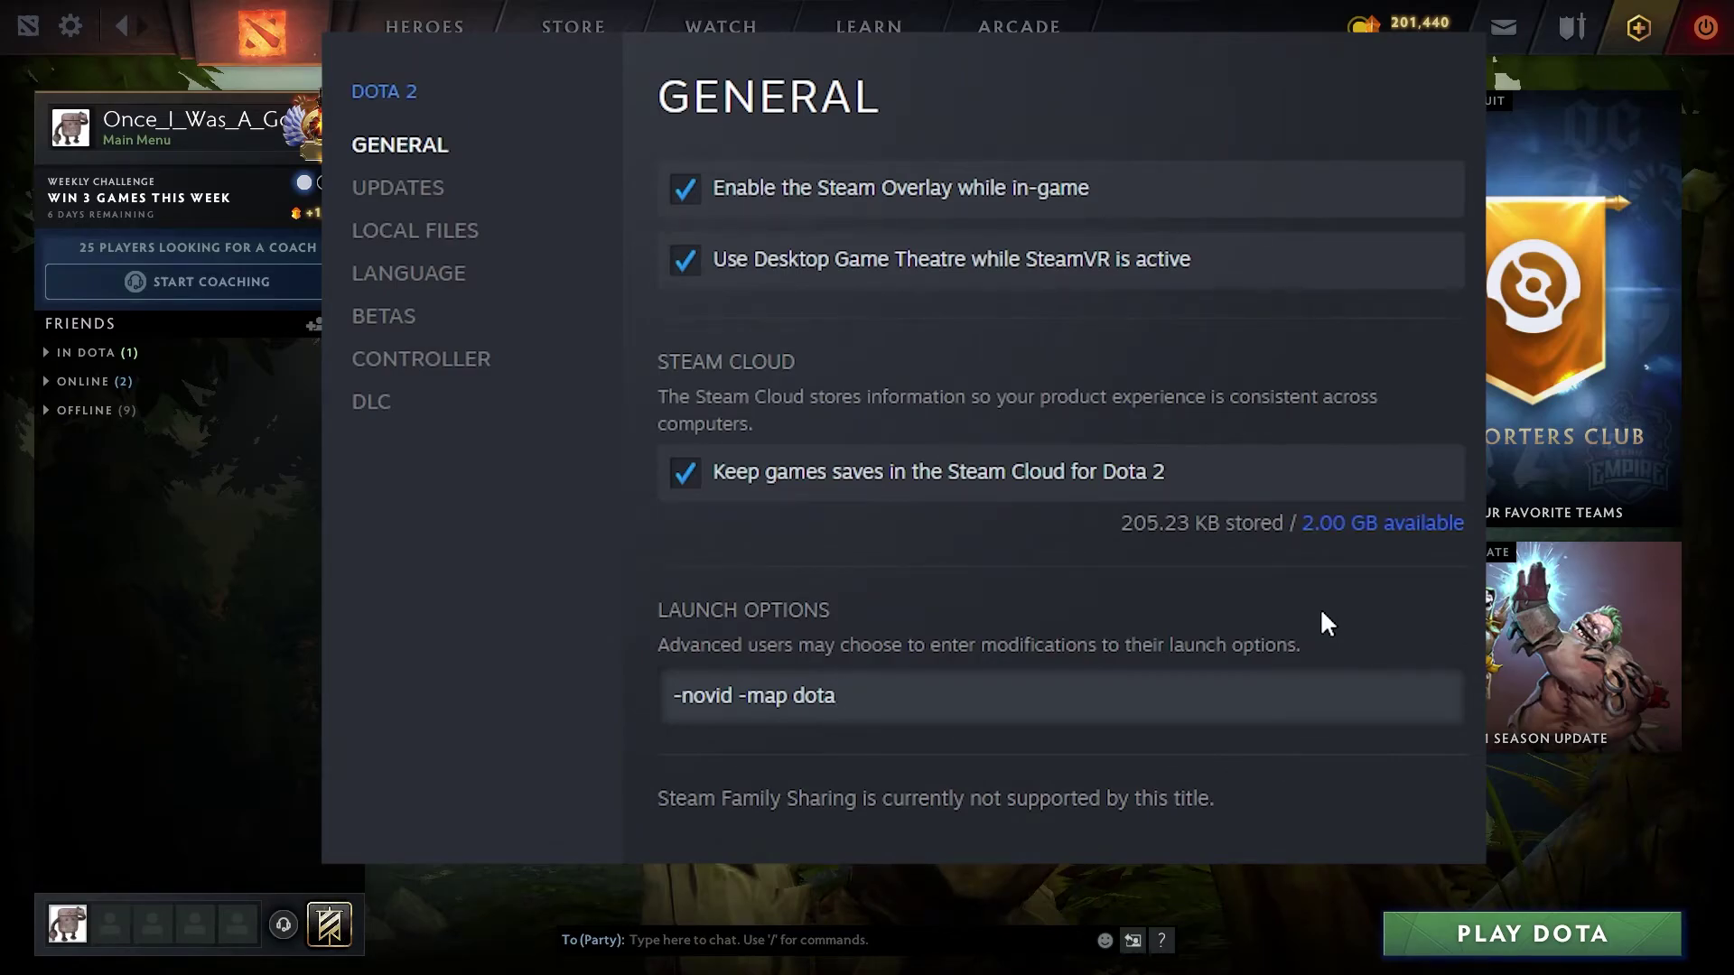
{"action": "key", "text": "Escape"}
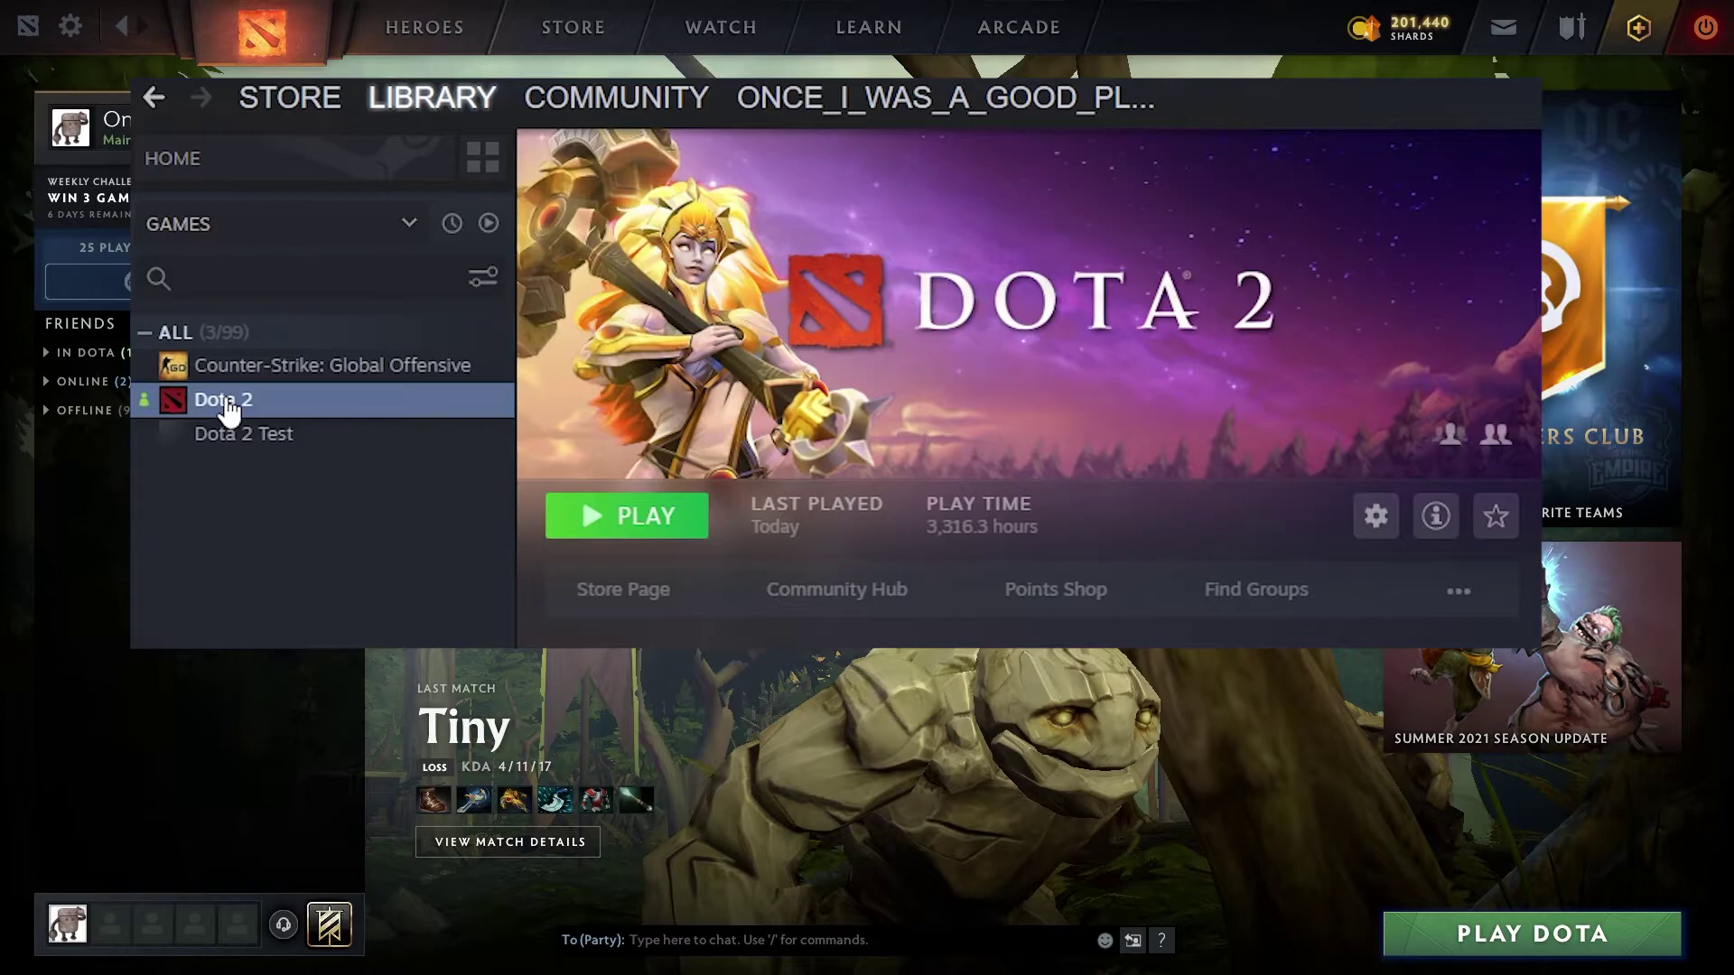
- Show the Local Files page of Dota 2's Steam properties, listing 30.83 GB on drive D
{"action": "right_click", "coordinate": [226, 405]}
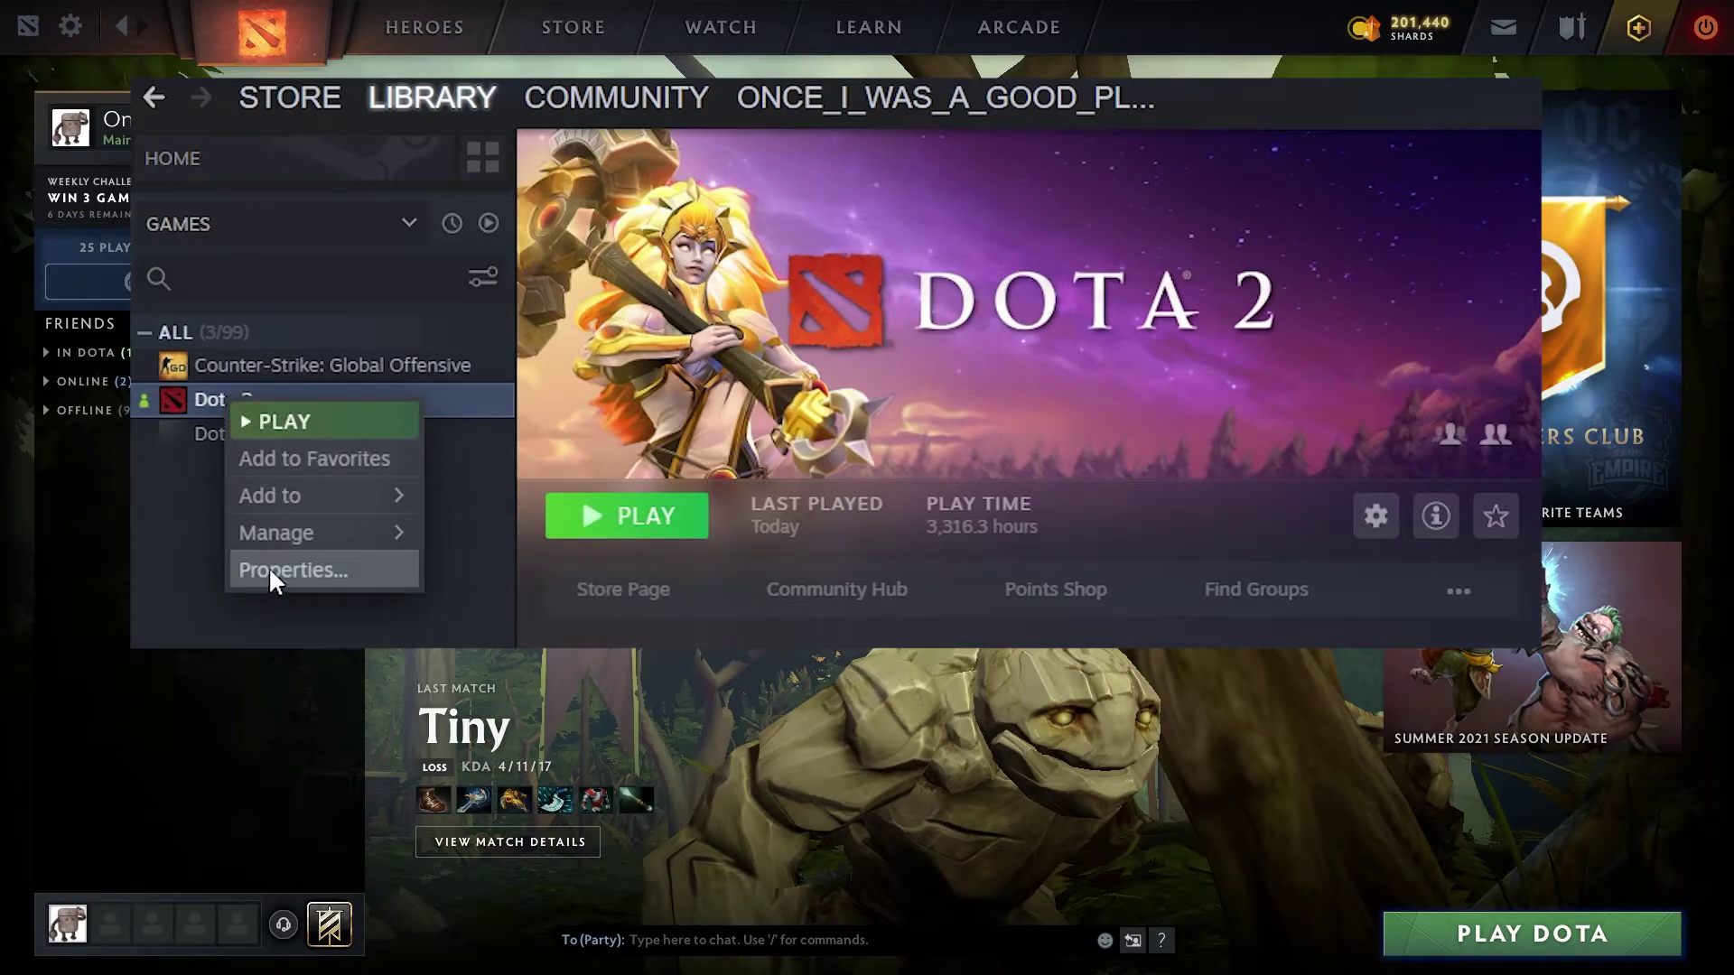
{"action": "left_click", "coordinate": [271, 569]}
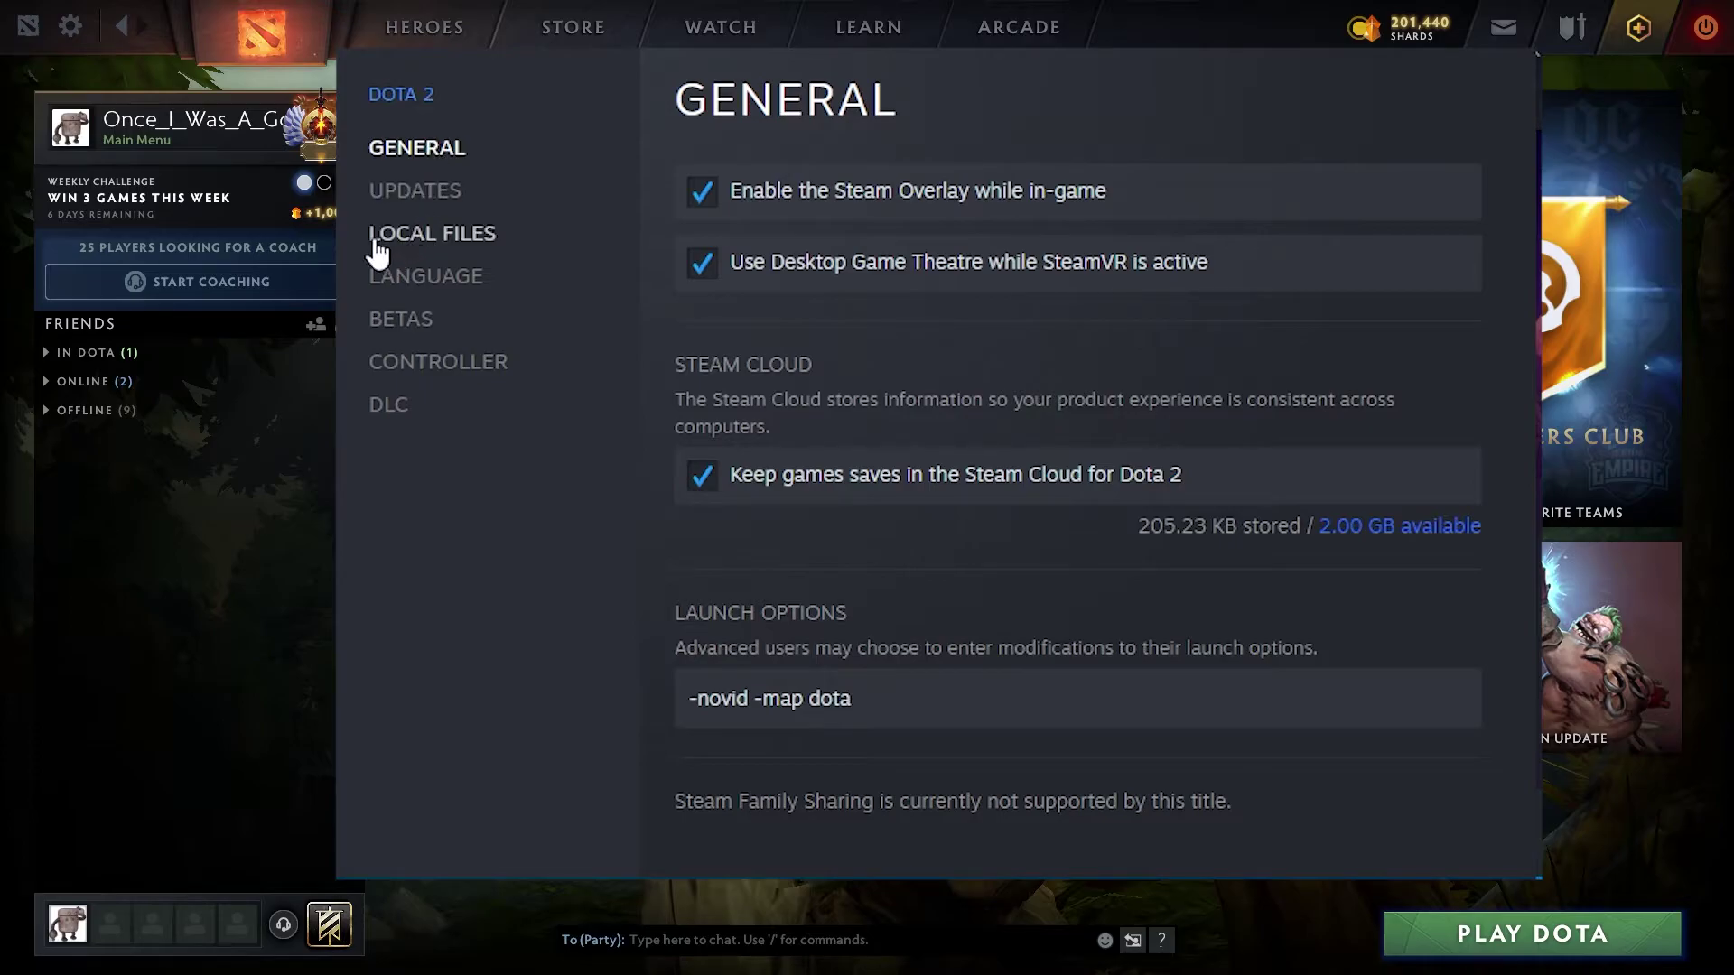
{"action": "left_click", "coordinate": [451, 242]}
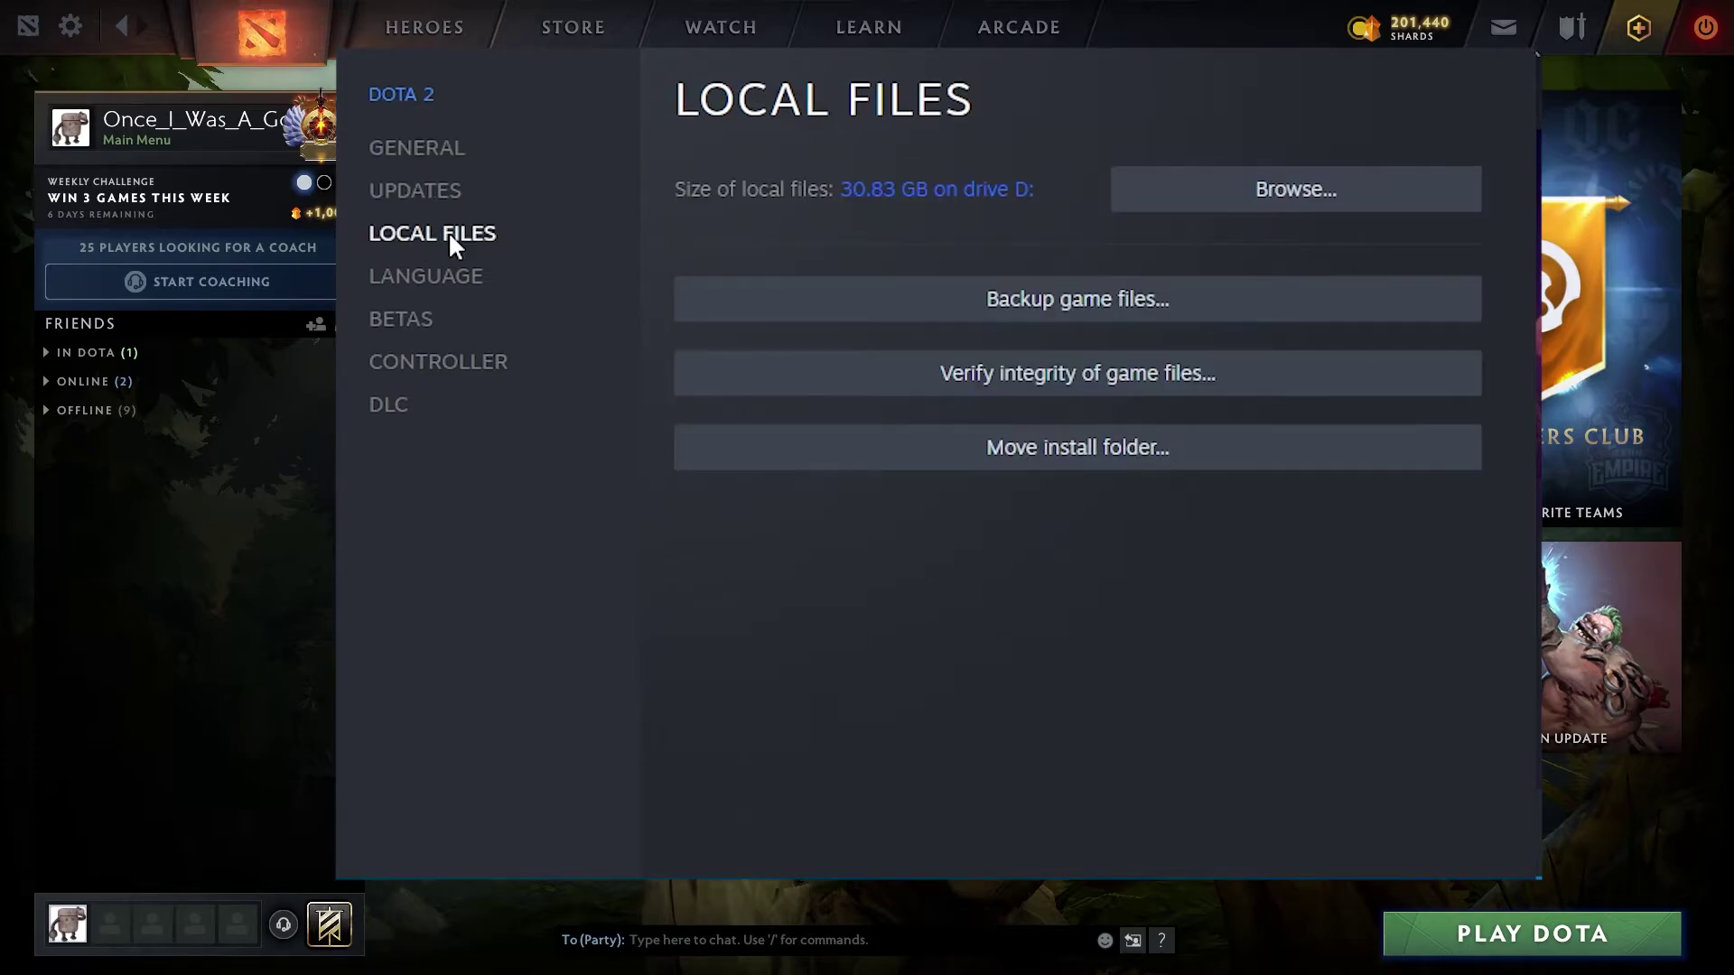
- Browse Dota 2's install folder to game > dota > panorama > videos
{"action": "left_click", "coordinate": [1269, 194]}
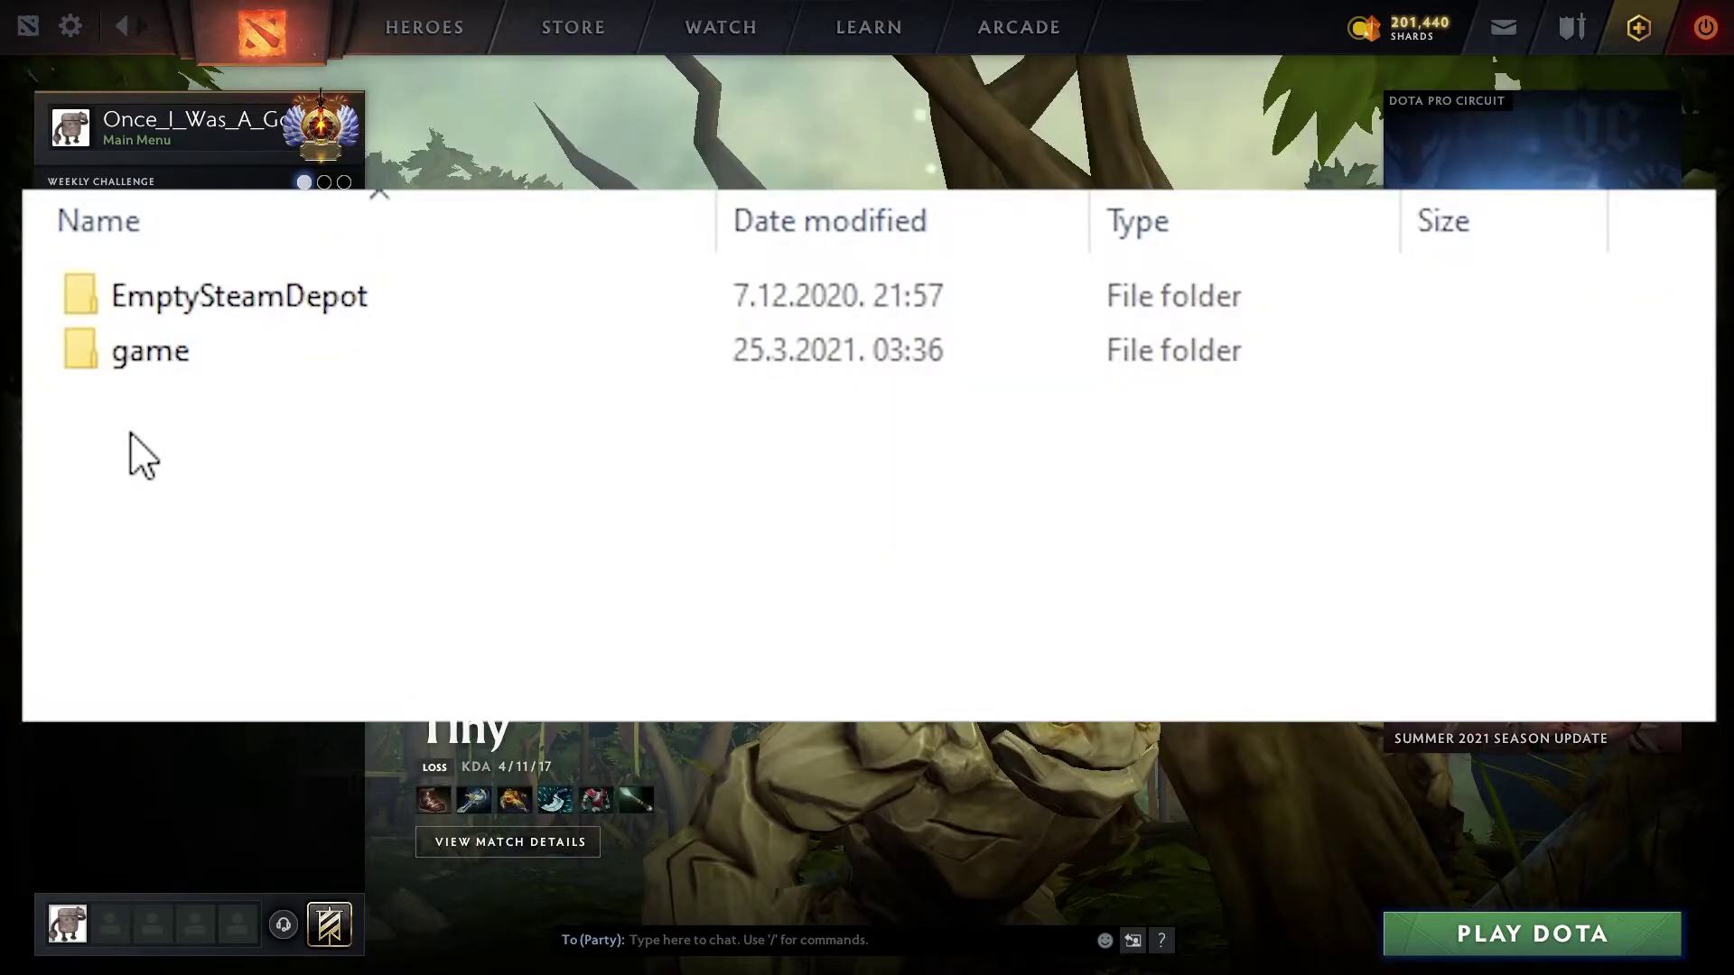
{"action": "double_click", "coordinate": [138, 357]}
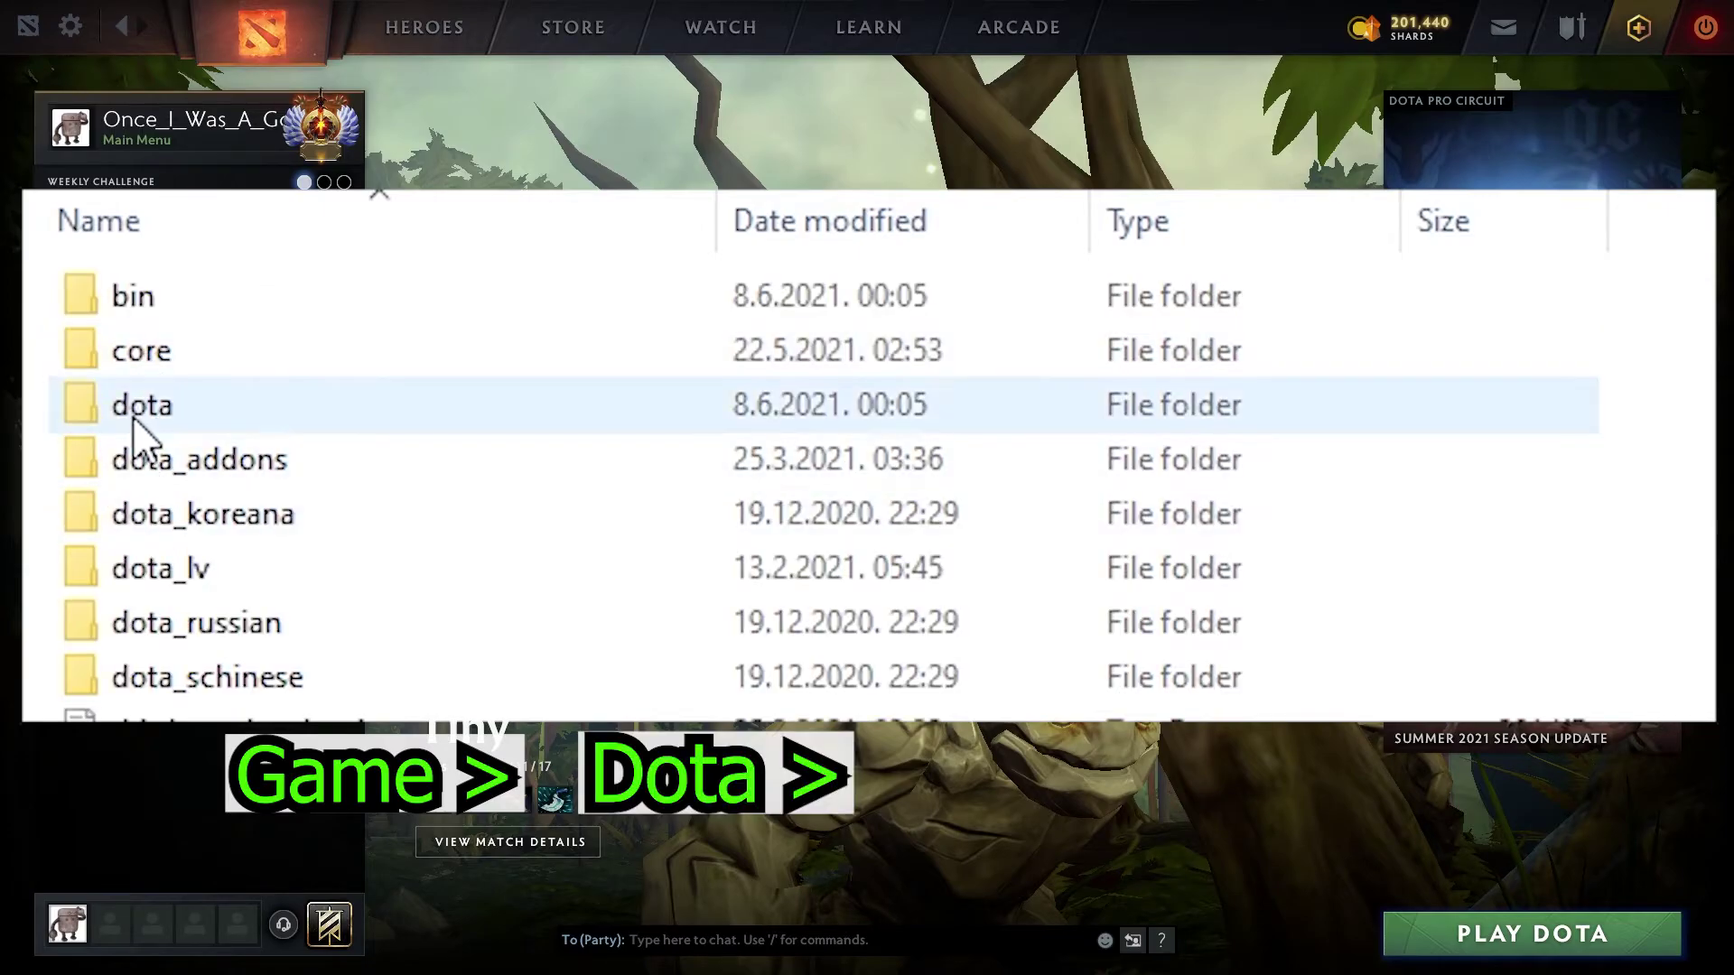
{"action": "double_click", "coordinate": [135, 408]}
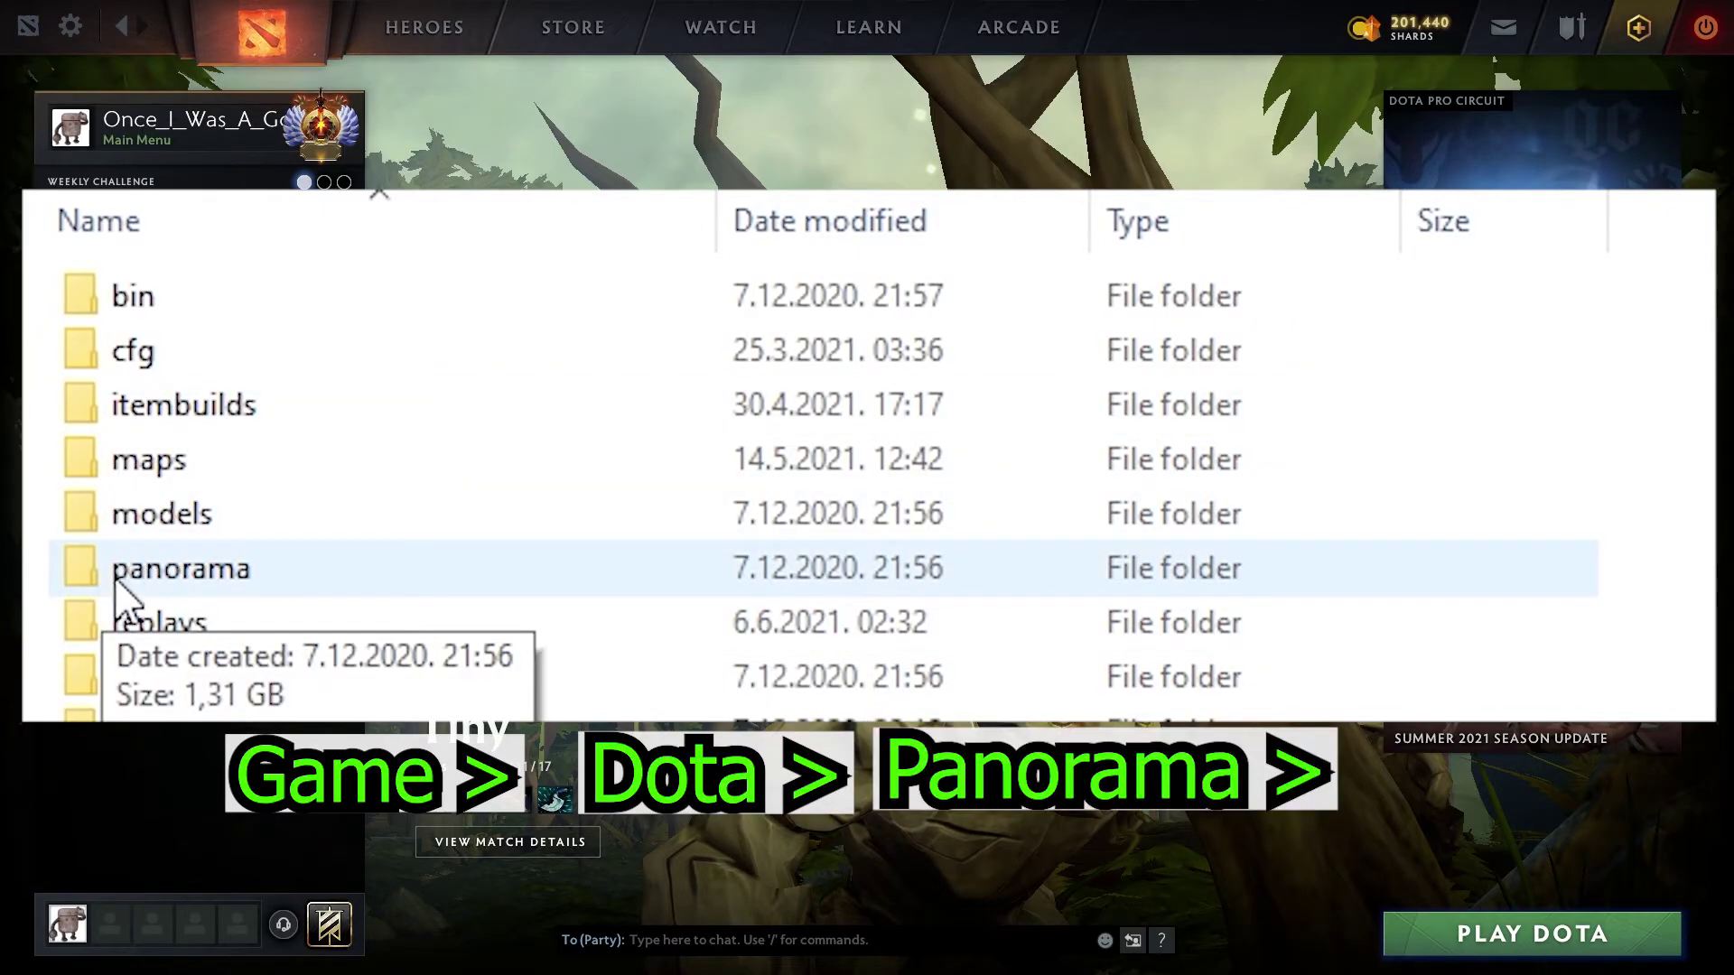
{"action": "double_click", "coordinate": [116, 578]}
{"action": "left_click", "coordinate": [132, 414]}
{"action": "double_click", "coordinate": [132, 414]}
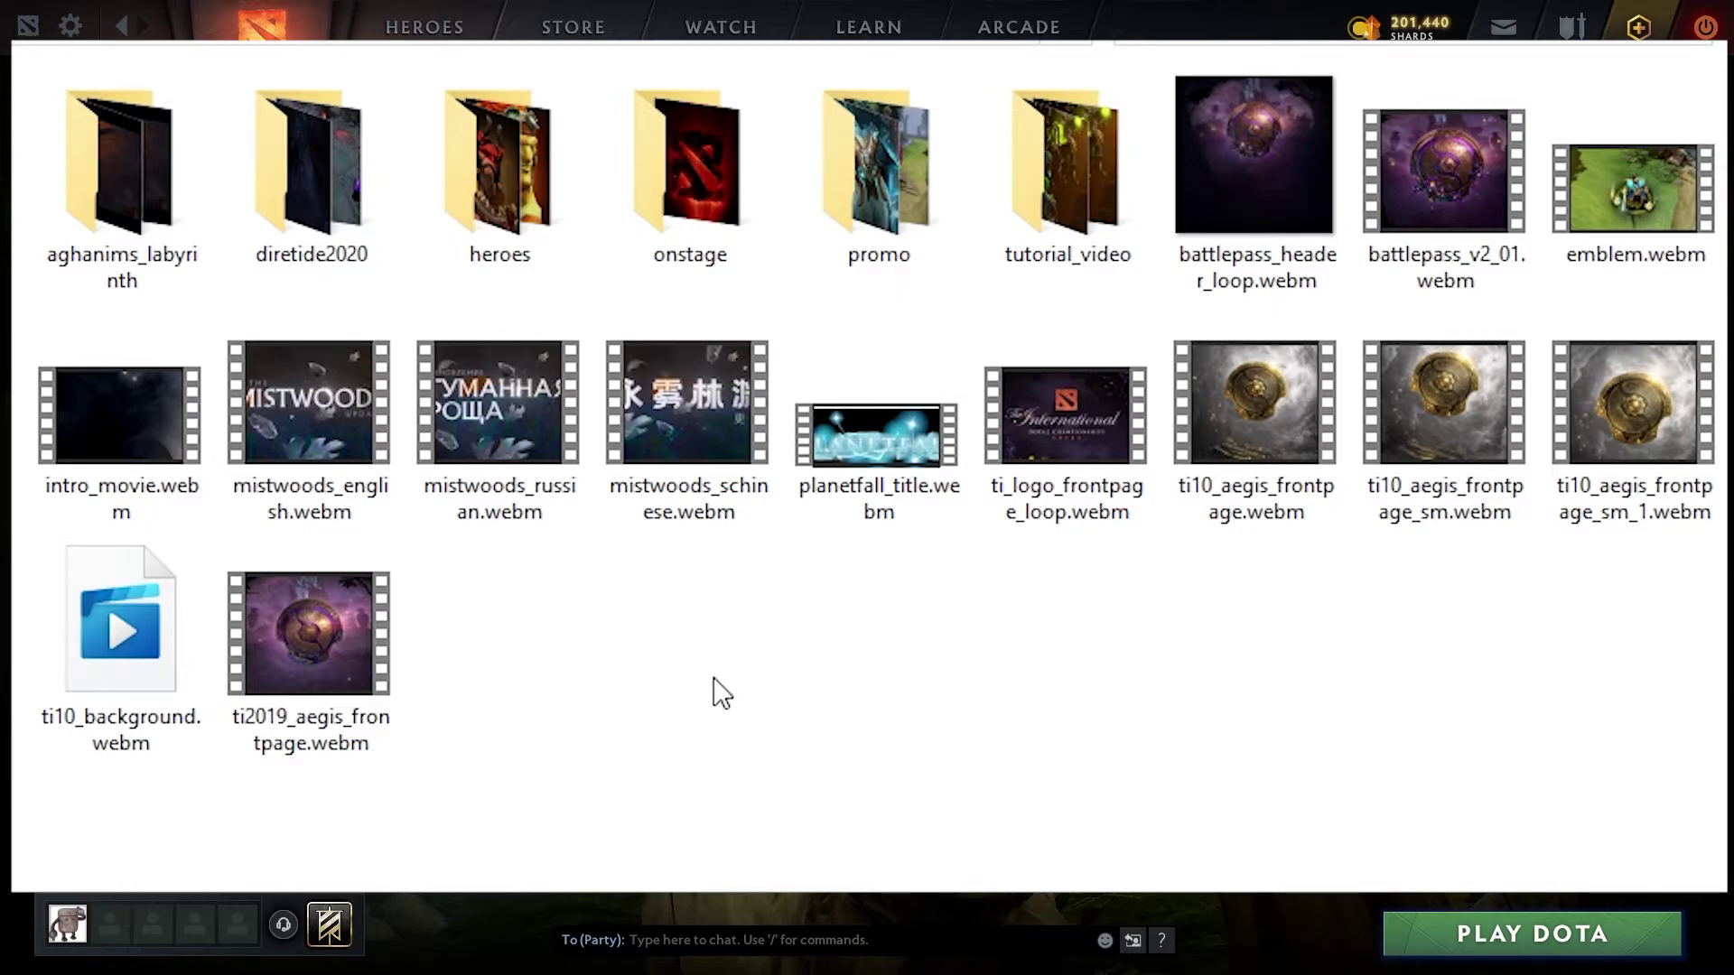
- Delete every movie file and subfolder in videos and leave the Explorer window
{"action": "key", "text": "ctrl+a"}
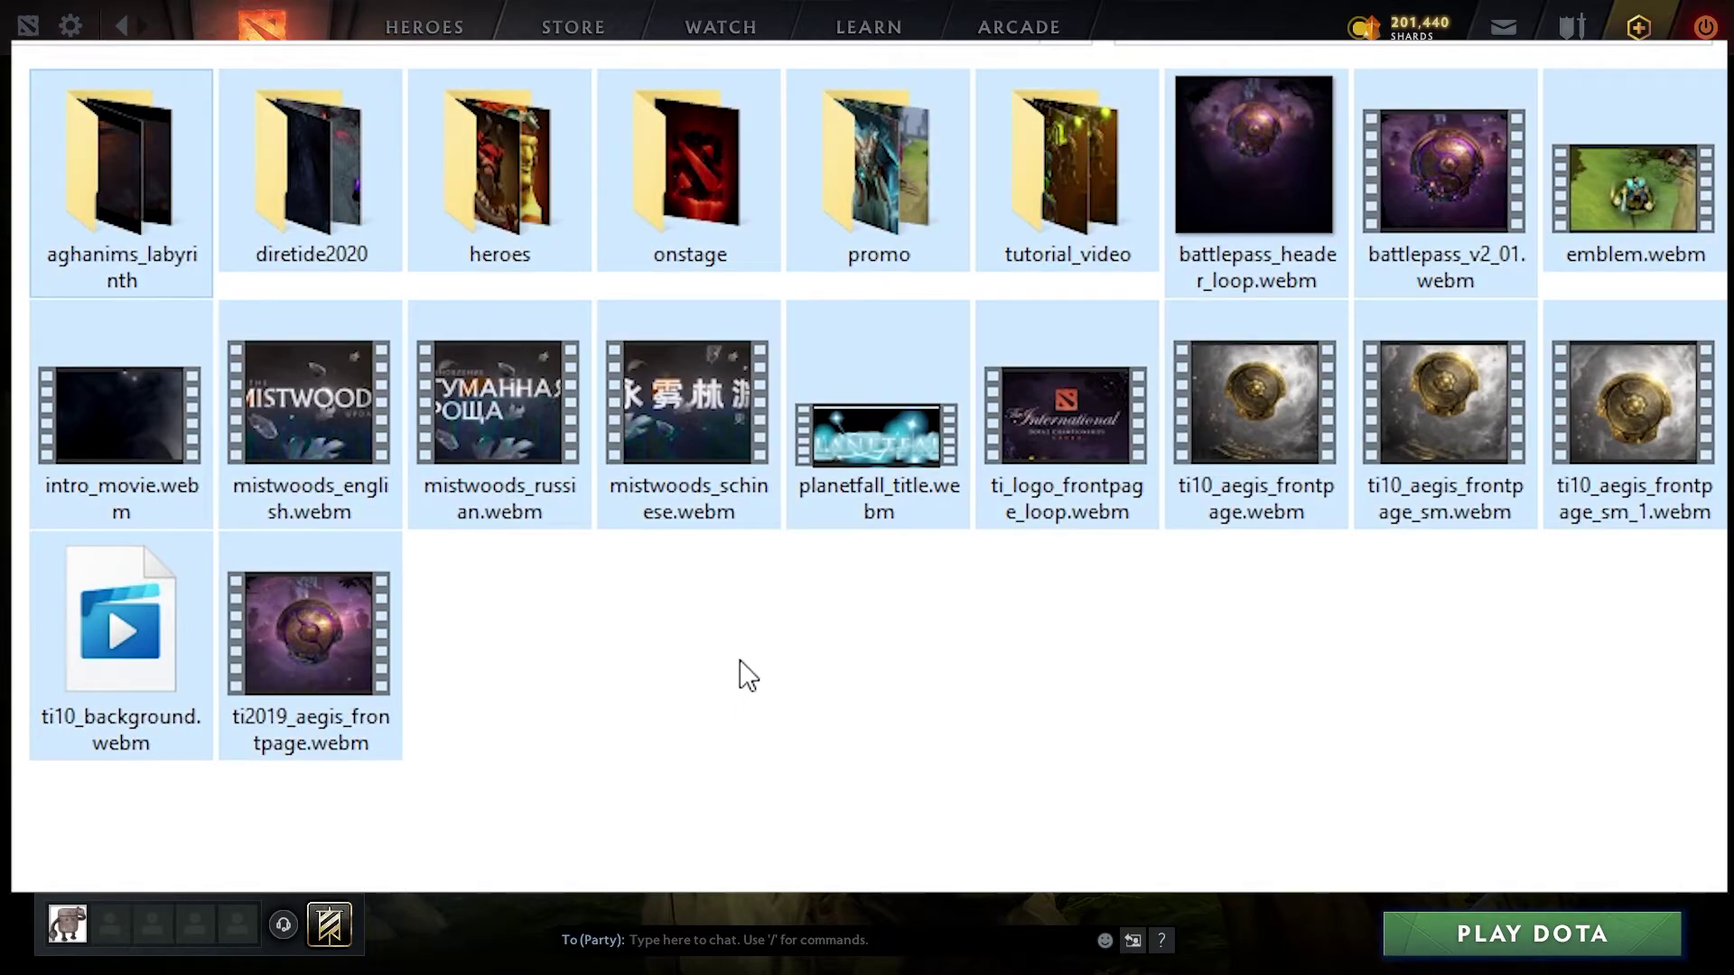
{"action": "key", "text": "Delete"}
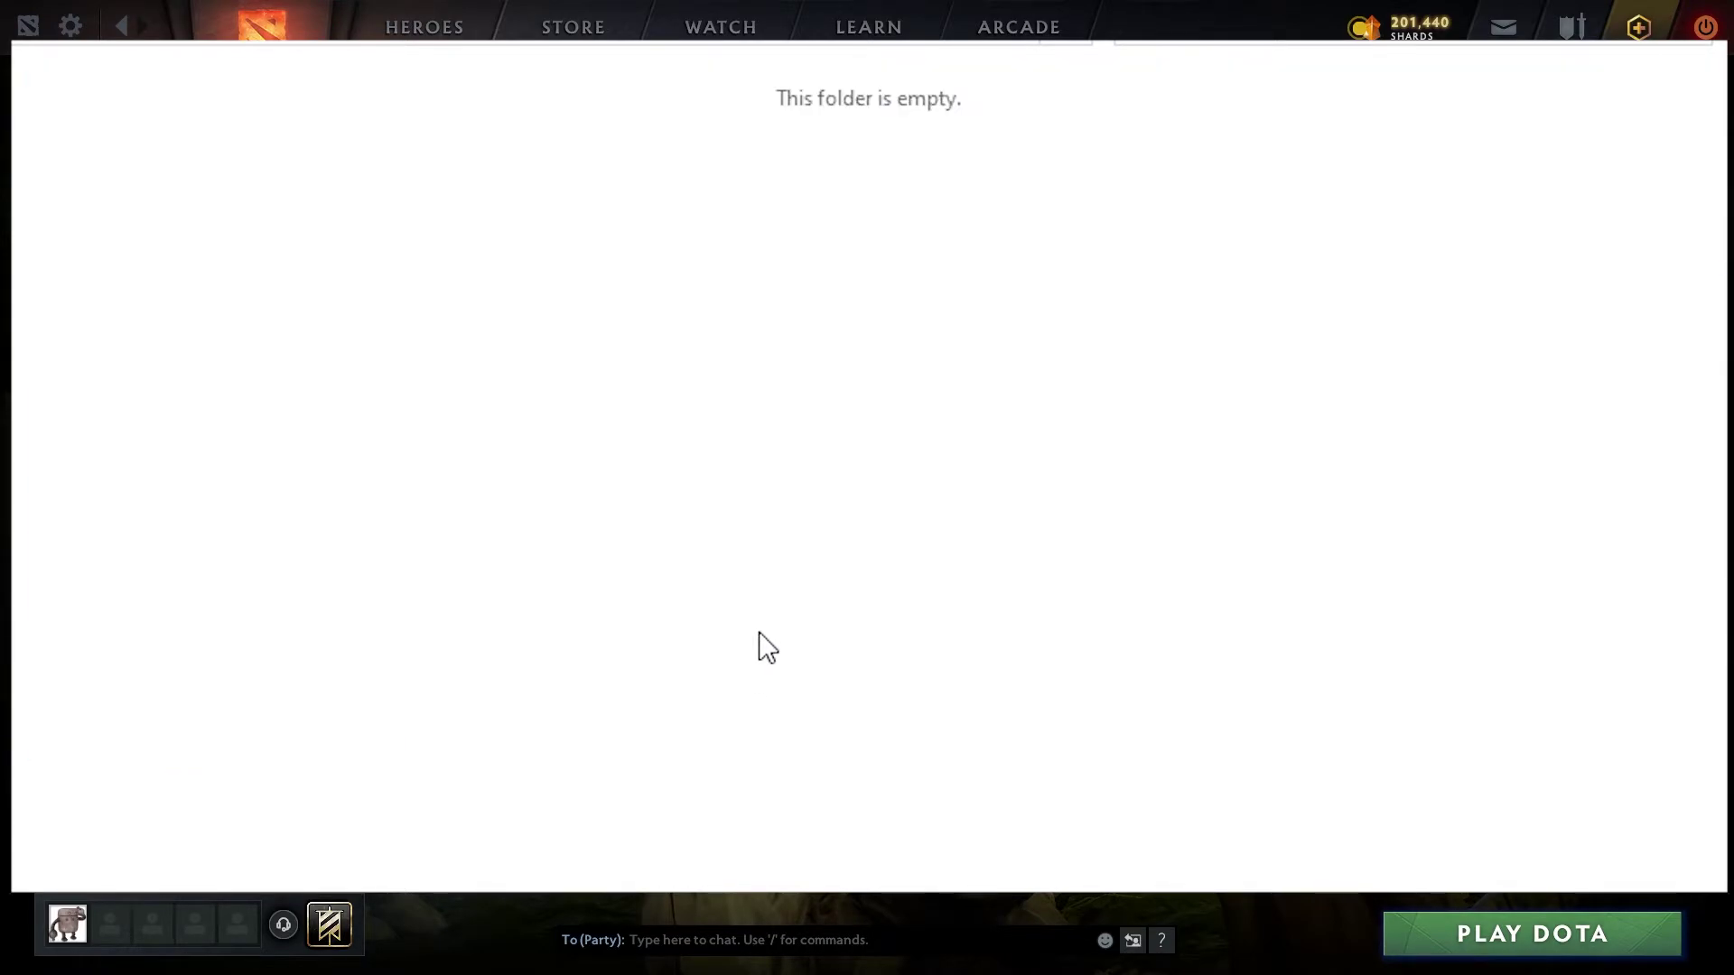
{"action": "key", "text": "alt+Tab"}
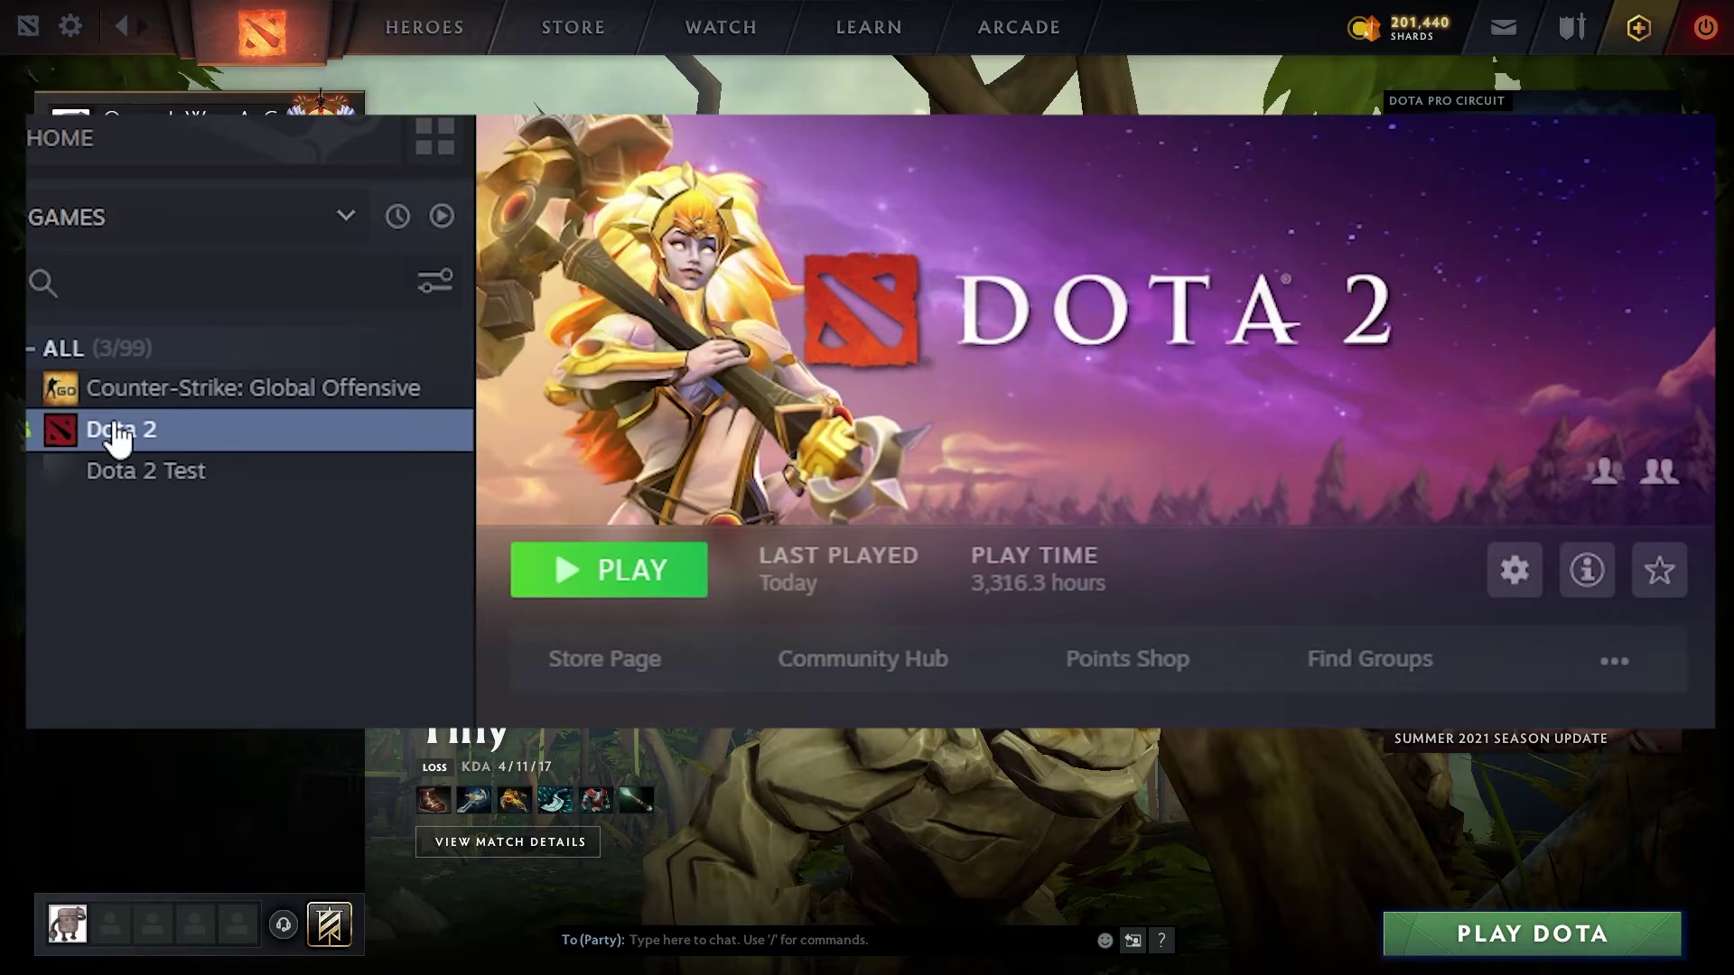
- Start Steam's integrity check of Dota 2's game files from the Local Files page
{"action": "right_click", "coordinate": [116, 430]}
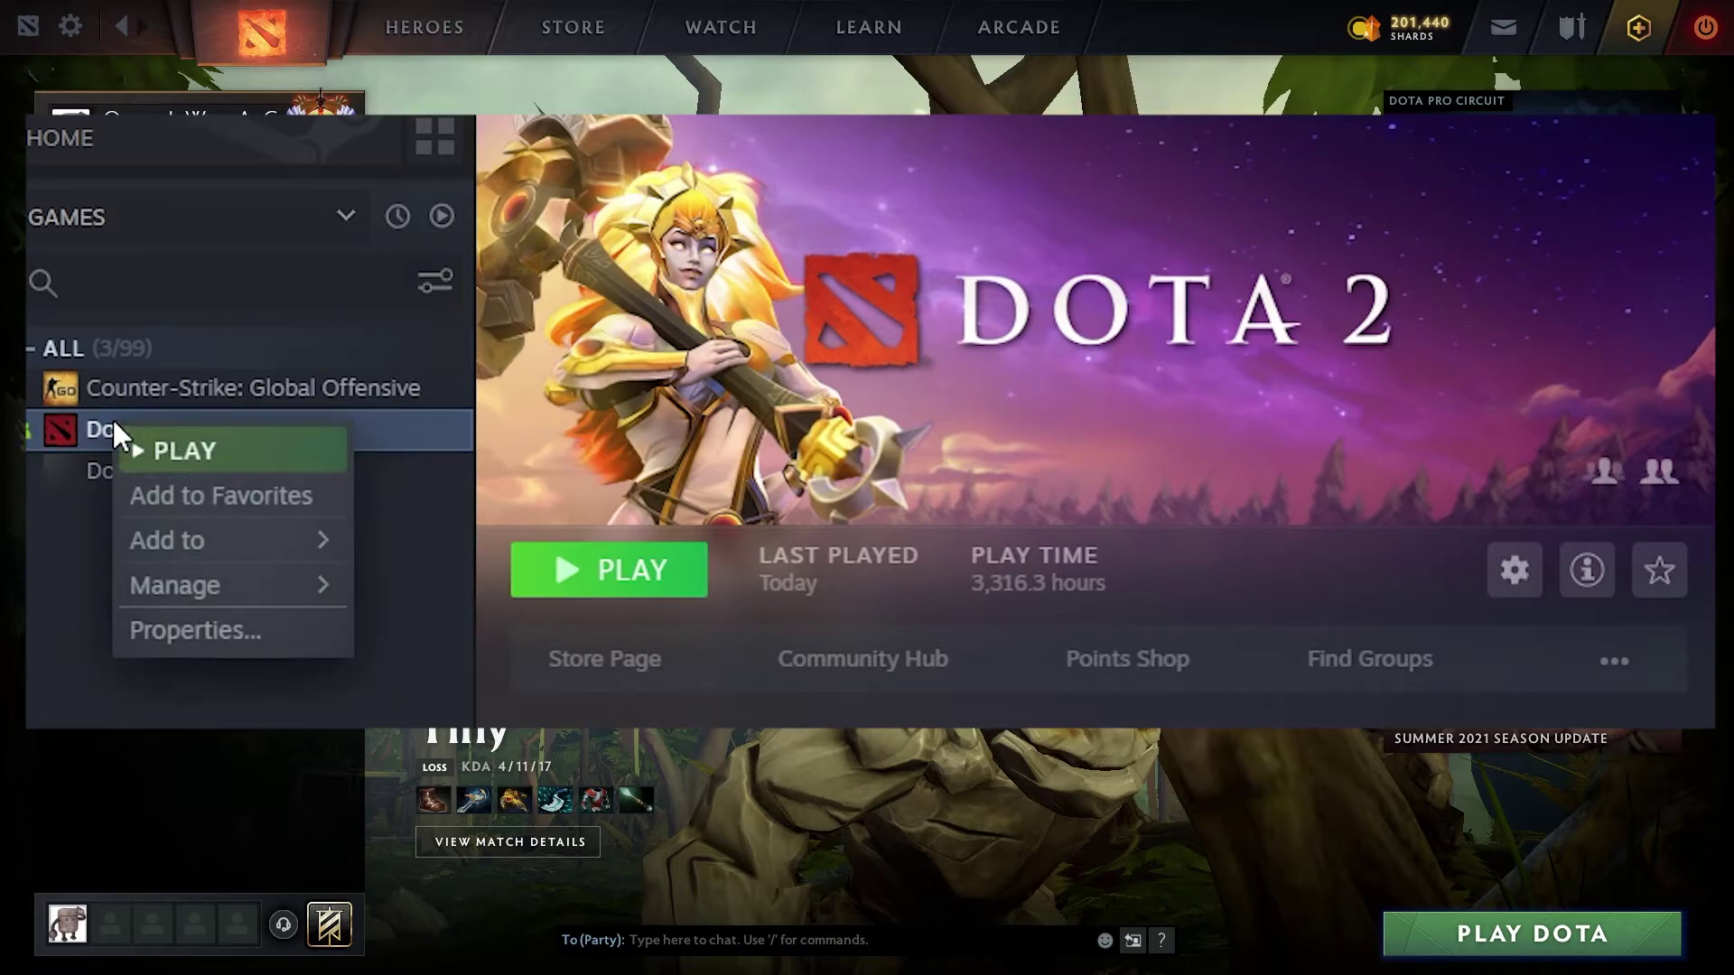
{"action": "left_click", "coordinate": [190, 631]}
{"action": "left_click", "coordinate": [204, 204]}
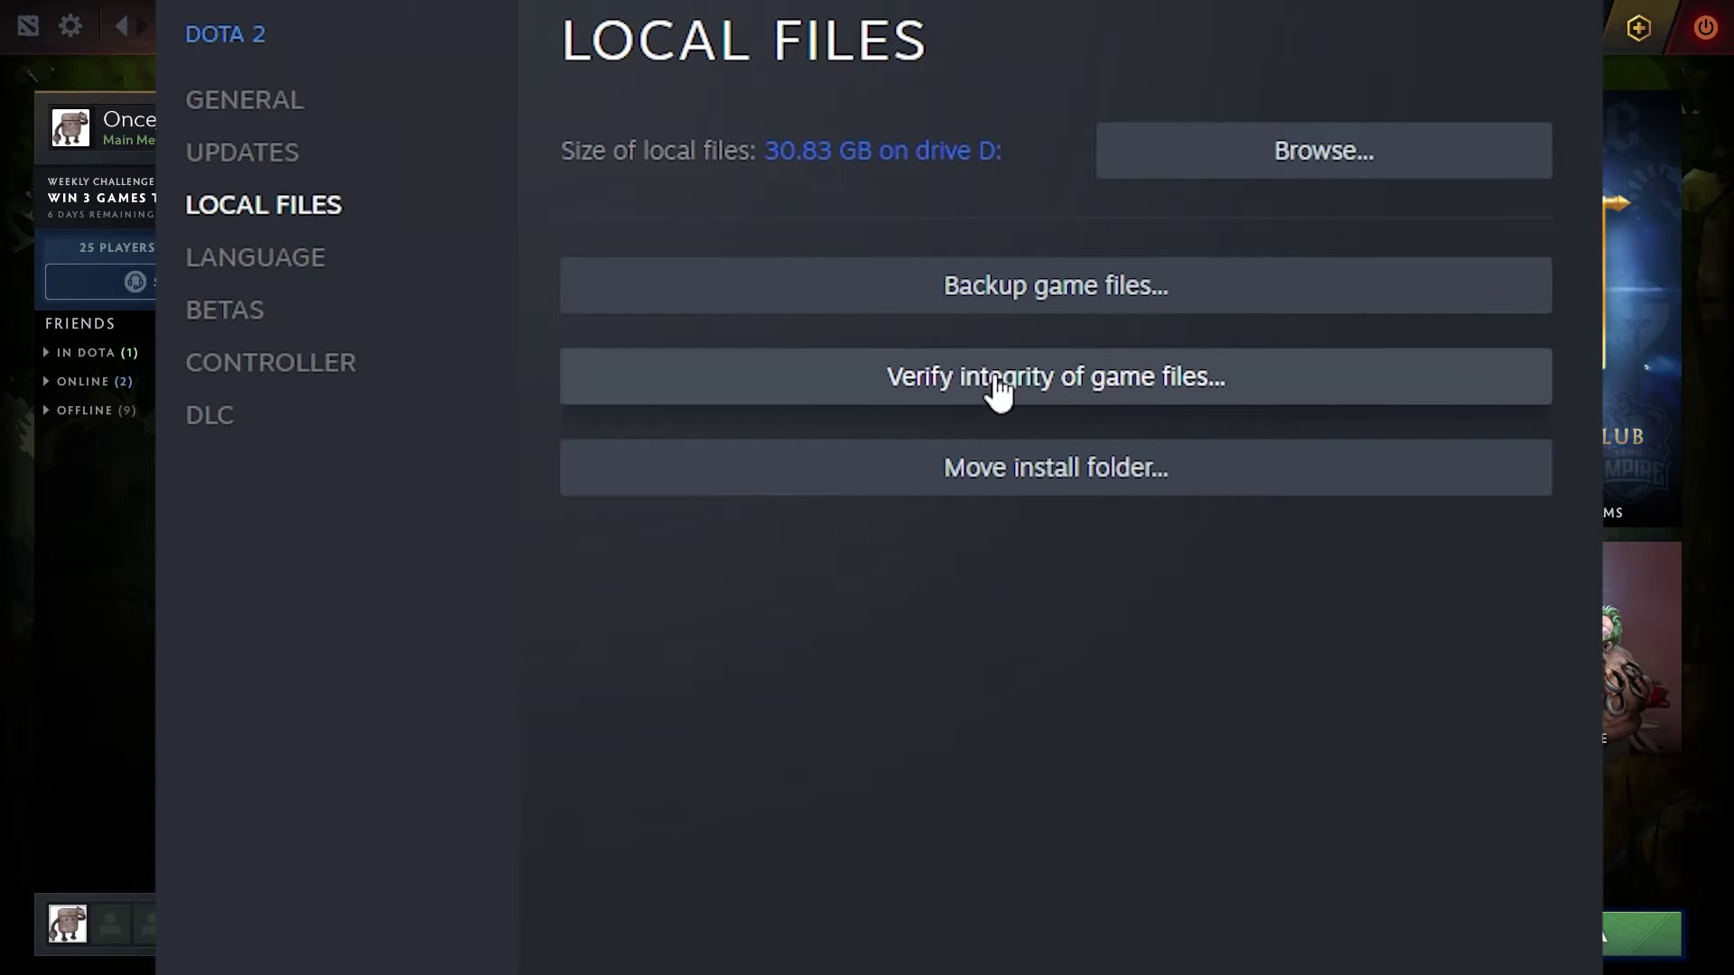
{"action": "left_click", "coordinate": [1069, 384]}
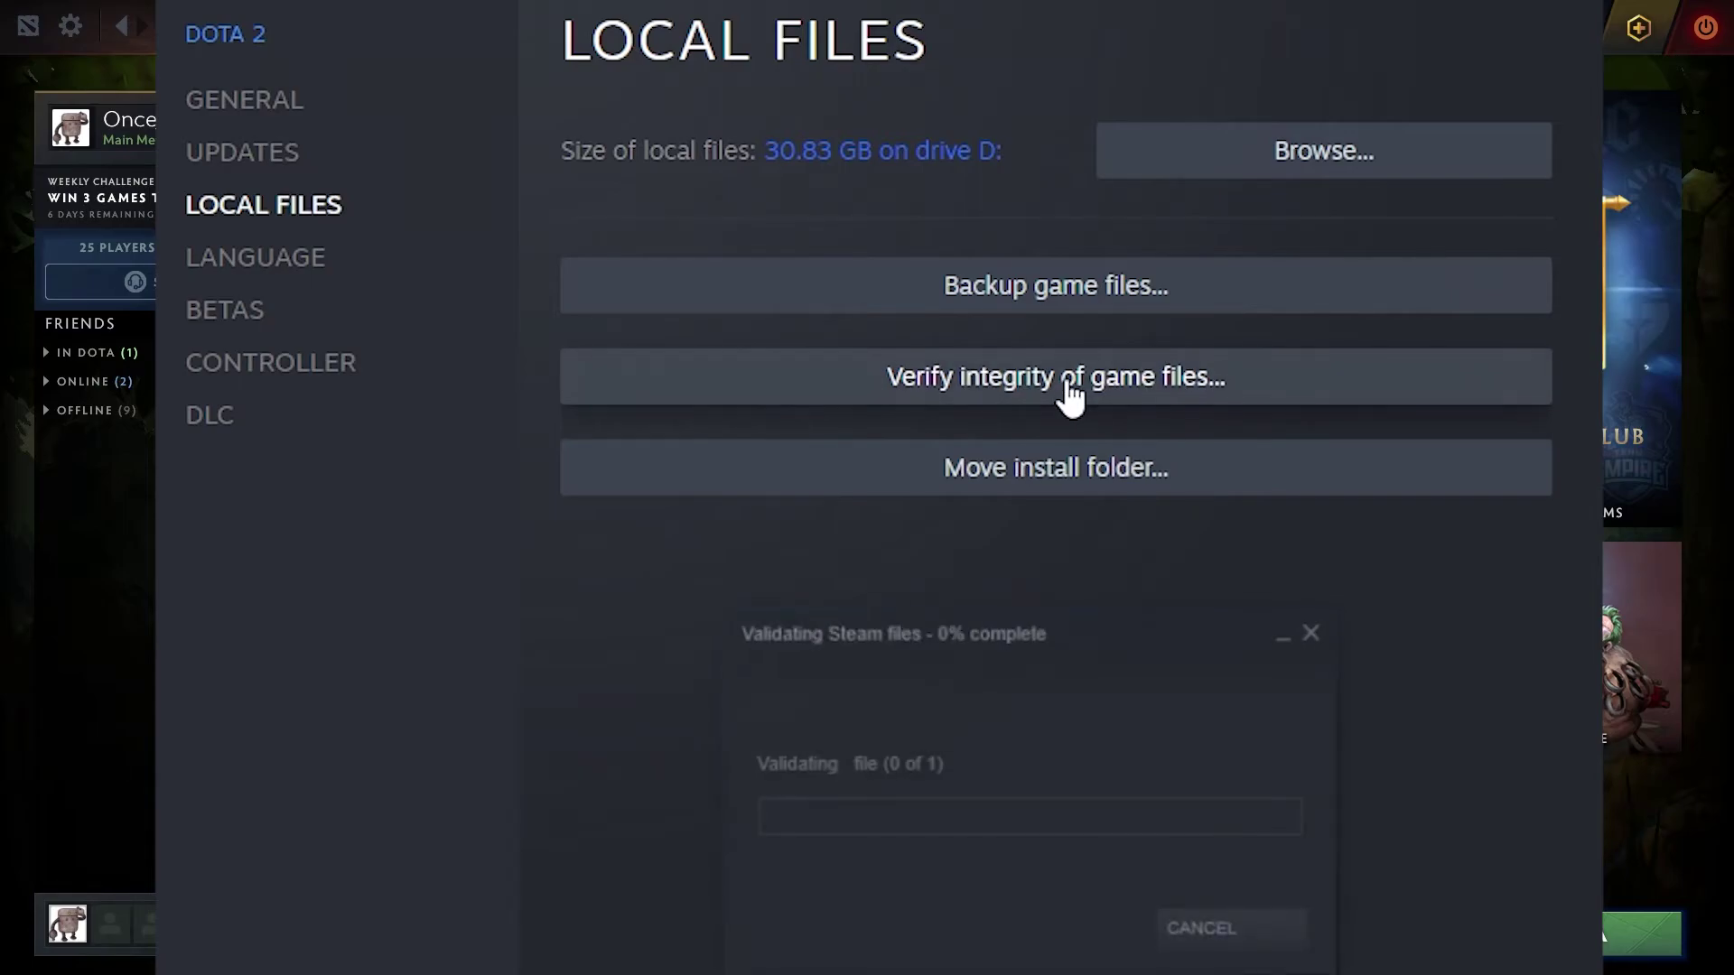